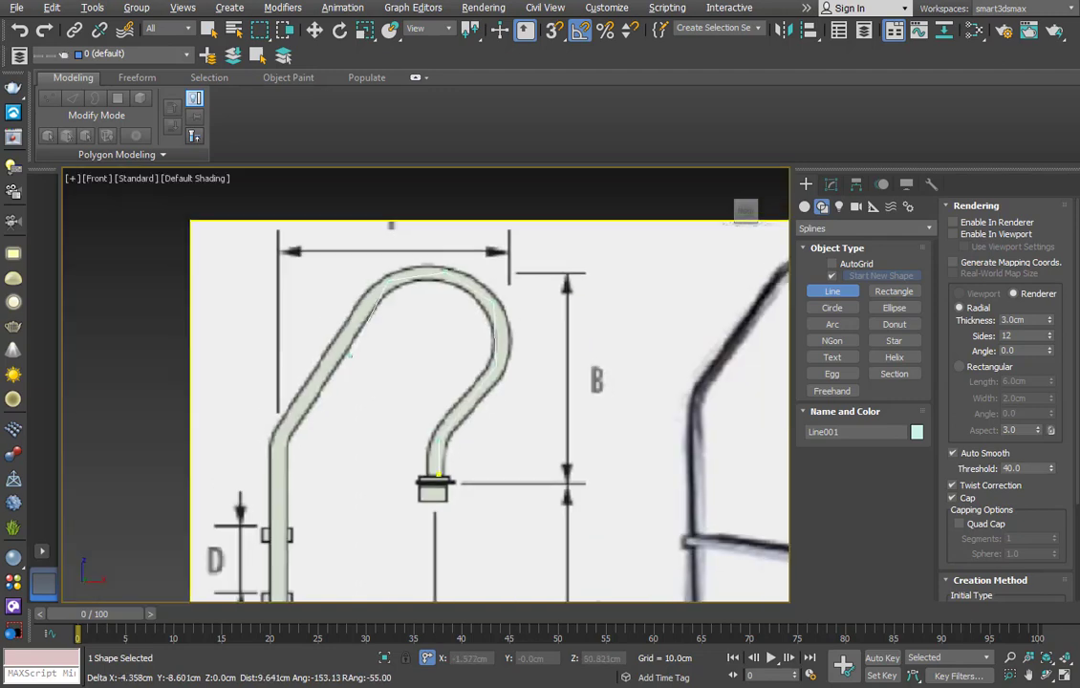
Step: Continue the line down the vertical post and around the bottom bend to the tube's lower end, following the reference
scroll(345, 361, "up", 4)
left_click(204, 519)
middle_click_drag(219, 498, 320, 183)
scroll(320, 184, "down", 4)
scroll(307, 426, "up", 4)
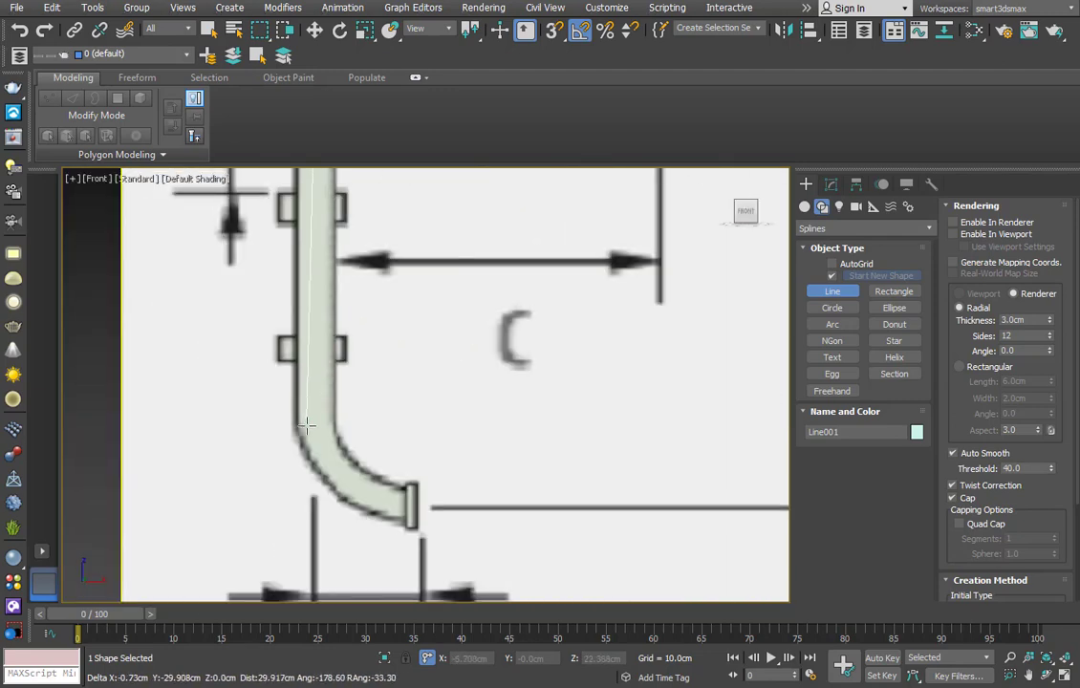
left_click(401, 504)
right_click(401, 504)
scroll(351, 480, "up", 4)
Step: Move the traced line away from the reference plane so it sits in front of the image
key("alt+w")
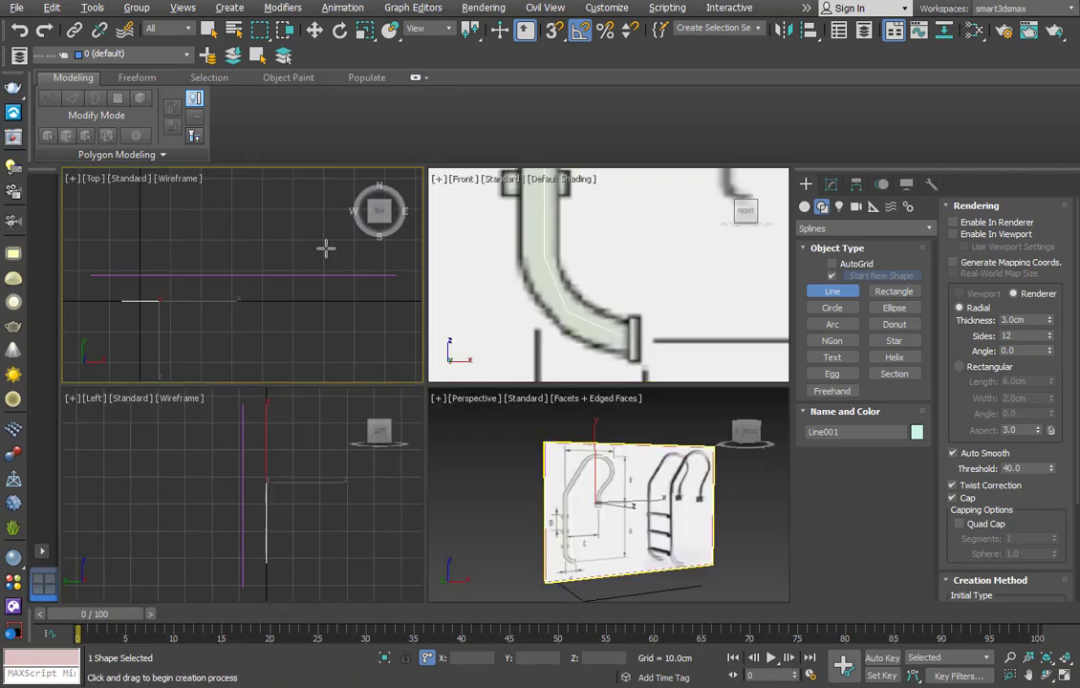
key("alt+w")
key("w")
left_click_drag(258, 378, 258, 412)
key("alt+w")
key("alt+w")
key("z")
middle_click_drag(584, 272, 576, 261)
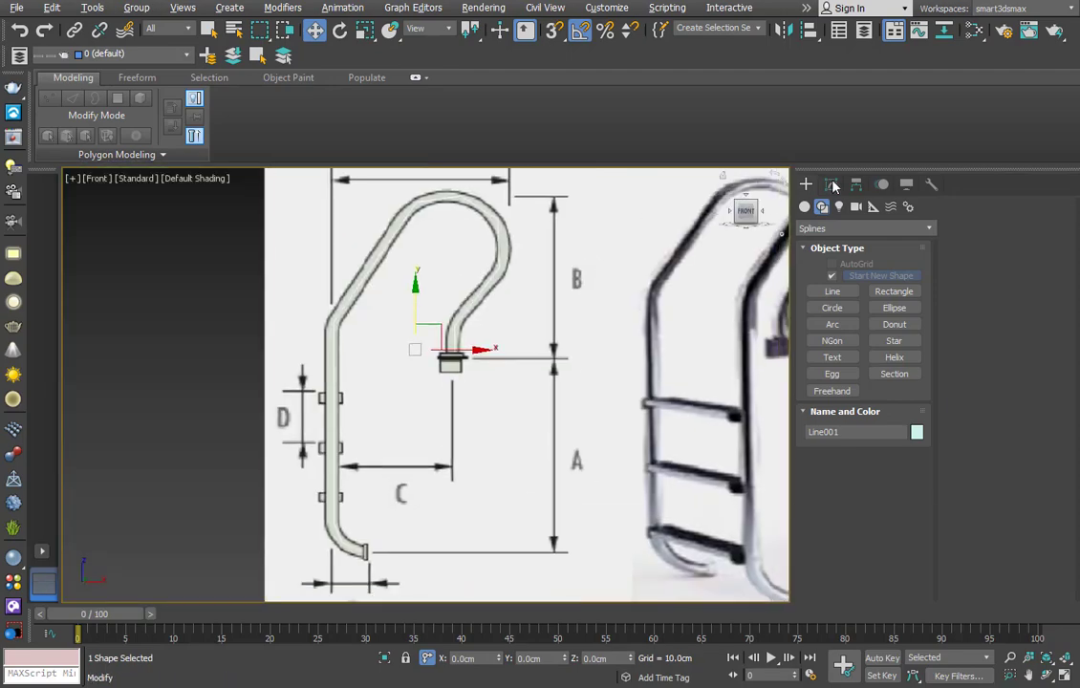
Step: Enable the line in the renderer and viewport as a round tube and turn on see-through display
left_click(833, 185)
middle_click_drag(391, 353, 398, 379)
key("alt+x")
scroll(486, 311, "up", 5)
middle_click_drag(486, 312, 486, 265)
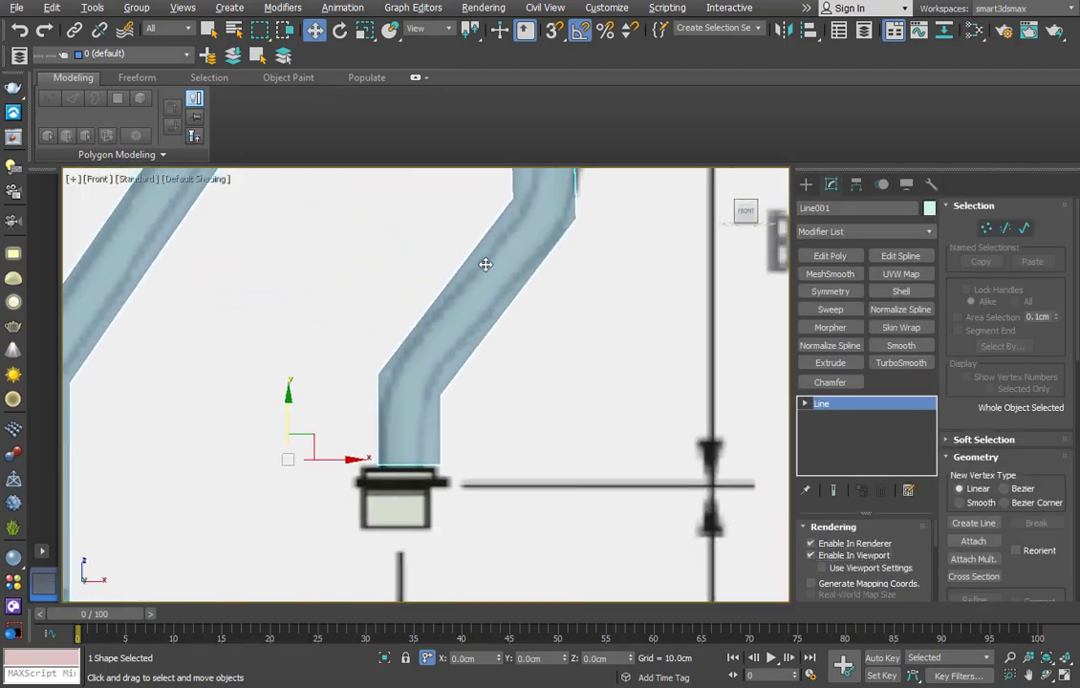
Step: Show edged faces and smooth the line vertex on the lower outer side of the hook
scroll(426, 341, "up", 2)
scroll(451, 378, "down", 3)
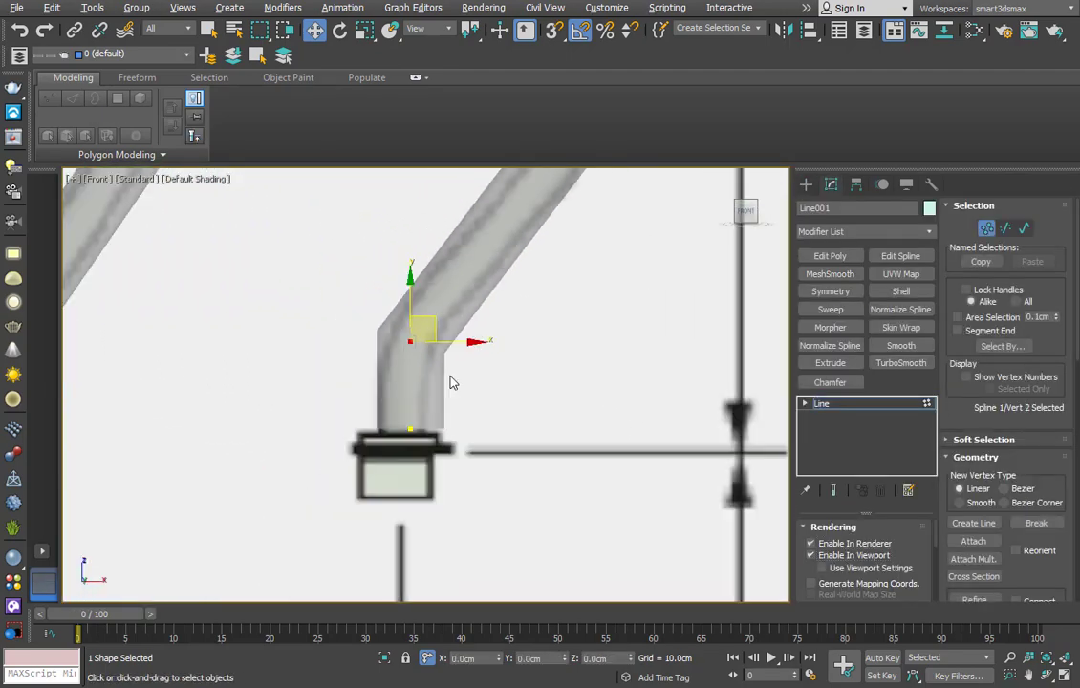
key("F4")
scroll(475, 362, "down", 1)
middle_click_drag(506, 307, 550, 341)
scroll(463, 398, "up", 1)
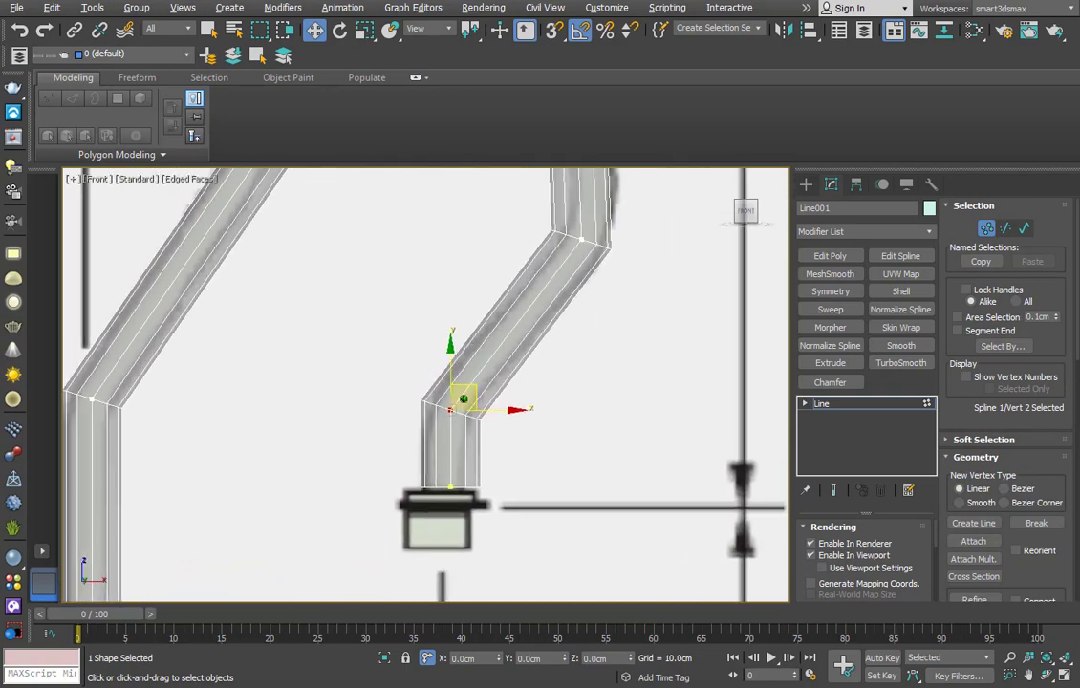
middle_click_drag(463, 398, 434, 497)
left_click(555, 338)
right_click(561, 332)
left_click(538, 243)
Step: Smooth the three vertices across the top of the hook so the tube bends in a continuous arc
middle_click_drag(582, 304, 614, 495)
left_click(583, 388)
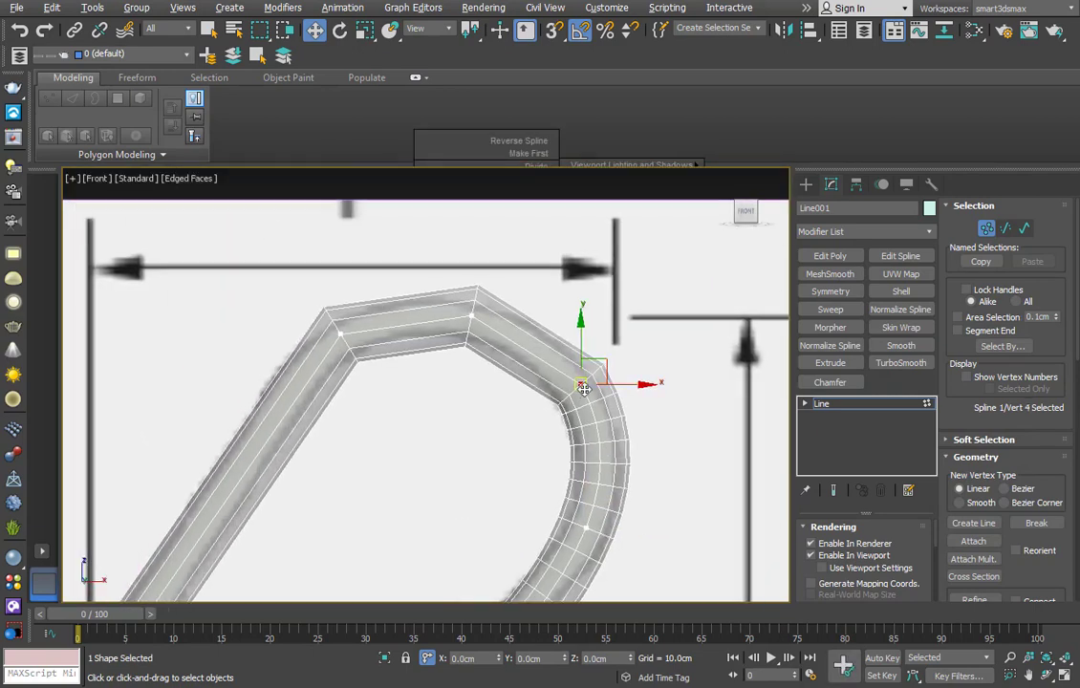
right_click(470, 317)
left_click(422, 234)
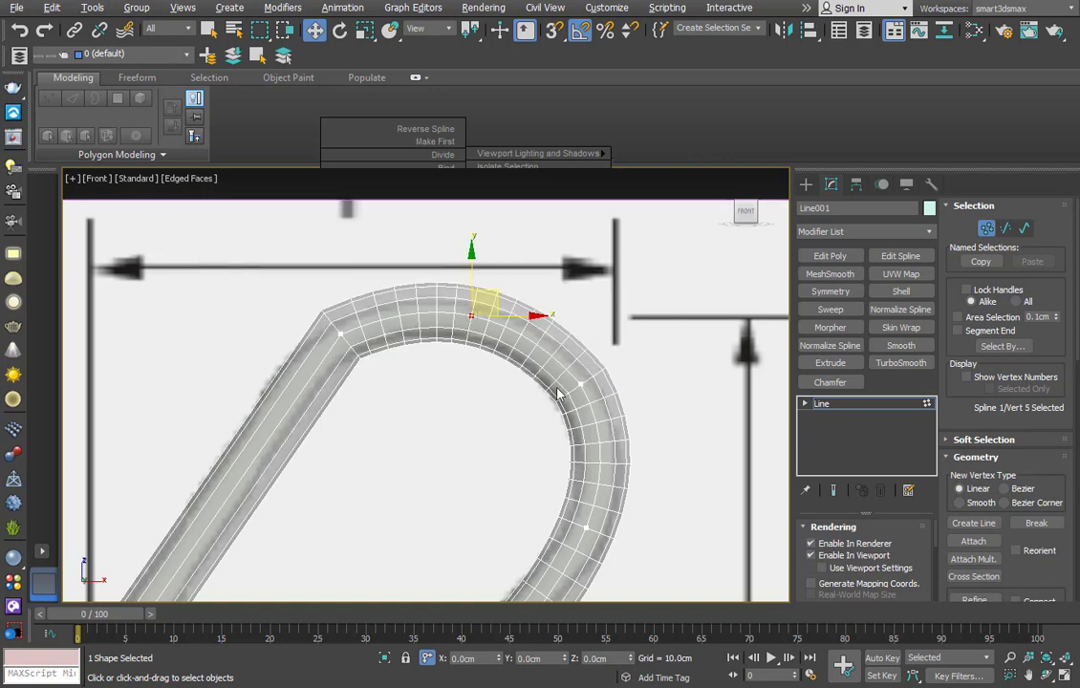
middle_click_drag(498, 390, 638, 355)
right_click(475, 286)
left_click(443, 203)
Step: Move the vertex where the arc meets the slanted section to follow the reference tube
scroll(503, 260, "down", 2)
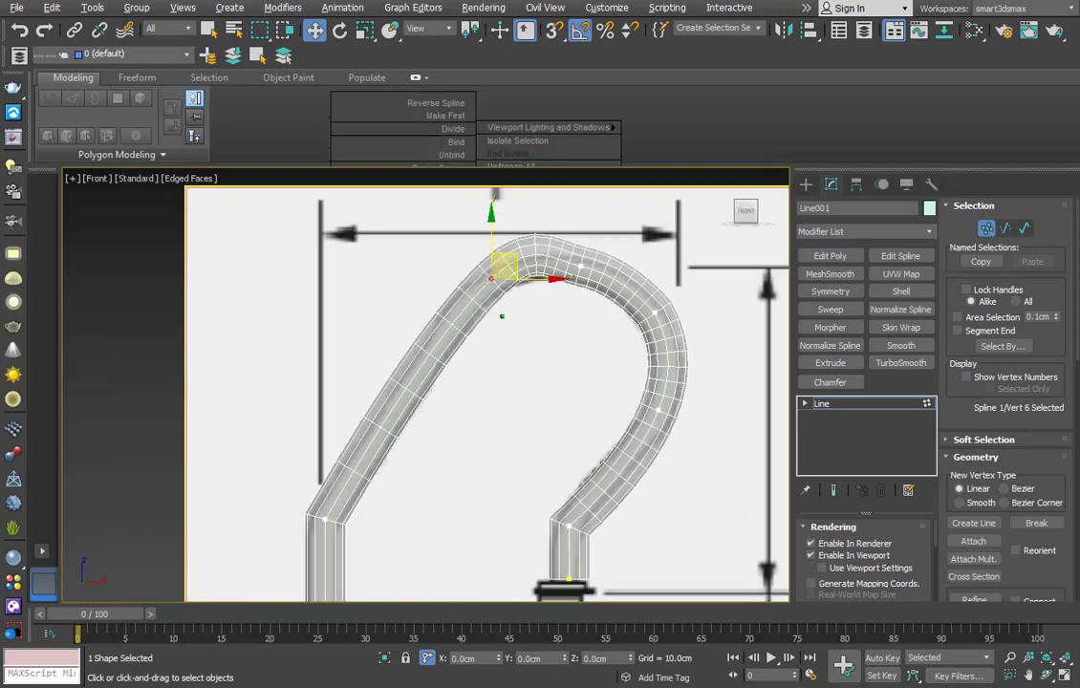
middle_click_drag(502, 266, 513, 294)
scroll(502, 298, "up", 4)
left_click_drag(512, 290, 474, 332)
scroll(459, 354, "down", 2)
middle_click_drag(287, 574, 434, 416)
left_click(428, 368)
right_click(414, 363)
left_click(395, 287)
middle_click_drag(478, 364, 478, 407)
scroll(468, 325, "down", 1)
scroll(470, 325, "up", 1)
key("ctrl+z")
Step: Fillet the elbow vertex where the slanted section meets the vertical post, matching the reference bend
scroll(1004, 507, "down", 5)
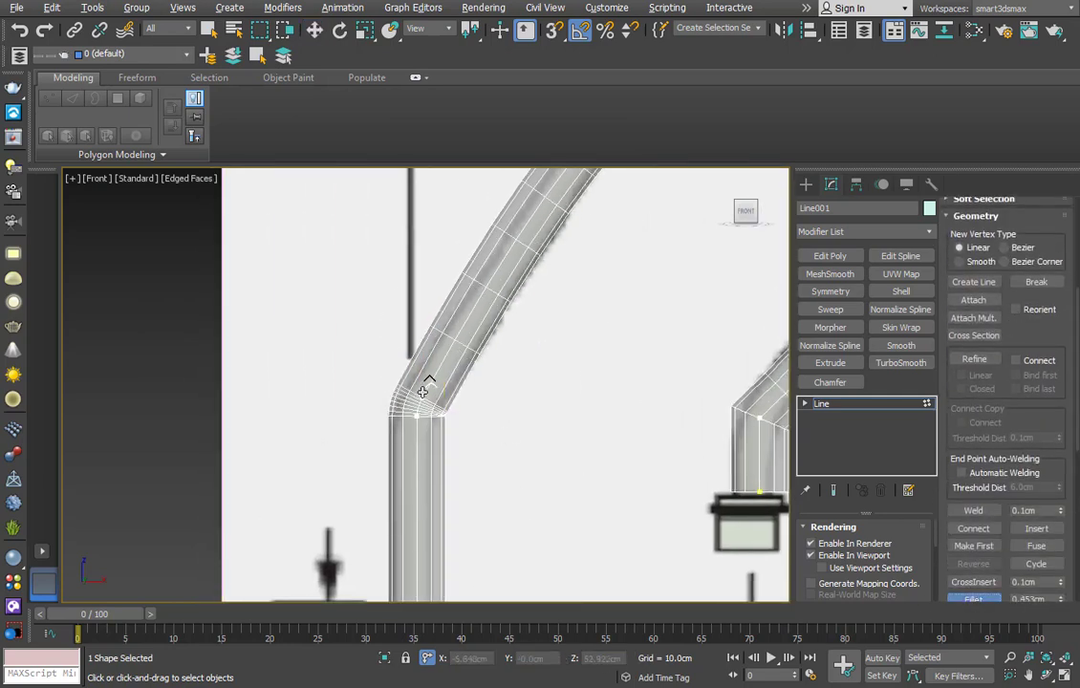
scroll(490, 413, "down", 4)
key("ctrl+z")
scroll(472, 421, "up", 5)
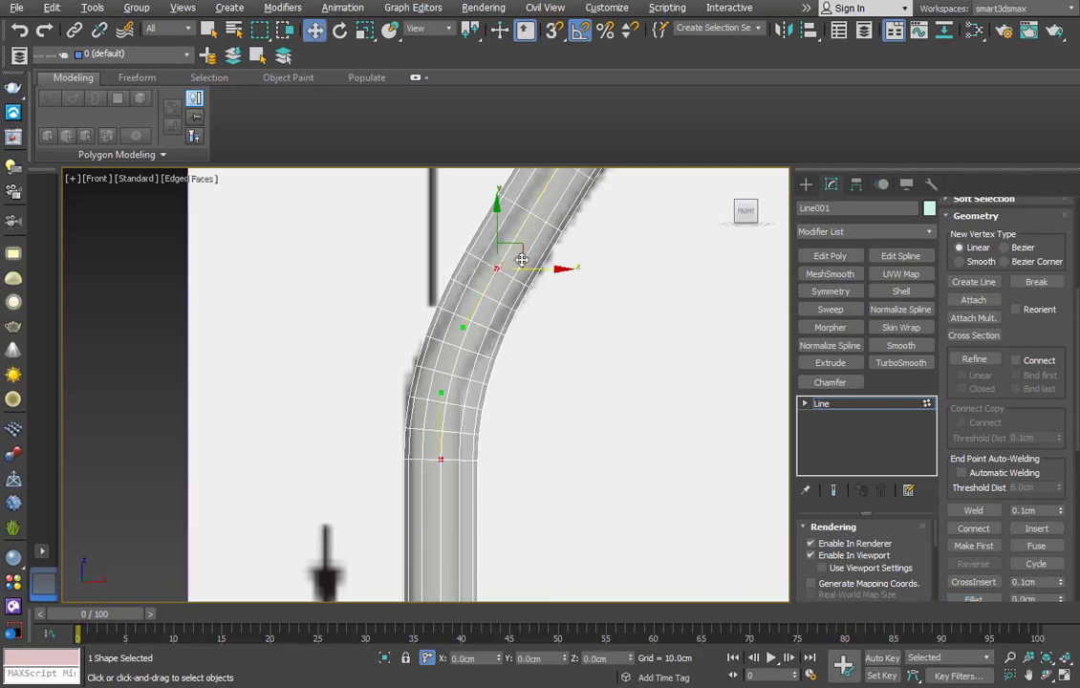
Step: Smooth the upper vertex of the bottom bend and move it up along the post to match the reference
scroll(588, 507, "down", 5)
middle_click_drag(585, 503, 518, 347)
scroll(507, 335, "up", 7)
left_click(523, 328)
scroll(523, 345, "down", 2)
middle_click_drag(571, 386, 539, 442)
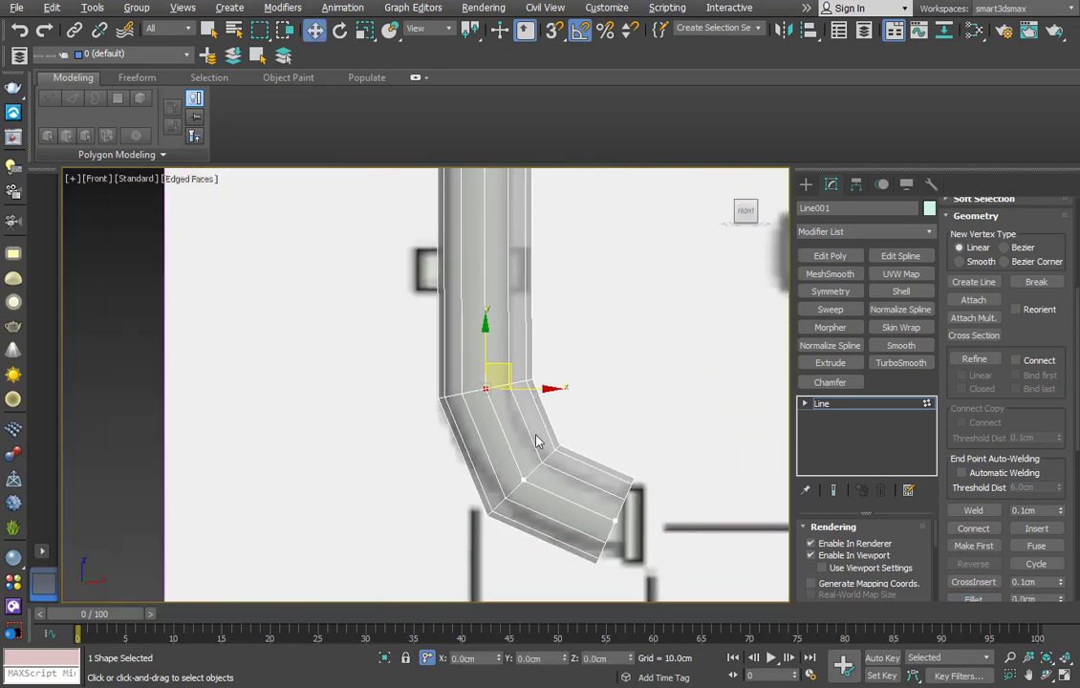
right_click(504, 397)
left_click(484, 325)
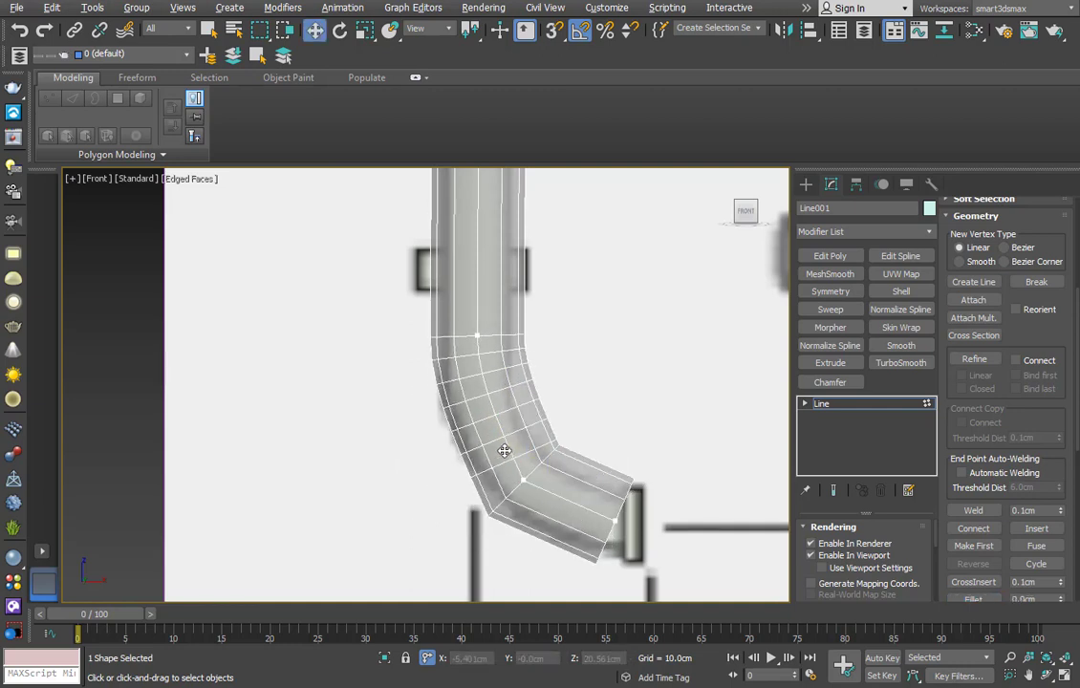
Step: Smooth the middle vertex of the bottom bend and align it and the end vertex with the reference tube
right_click(526, 478)
left_click(493, 395)
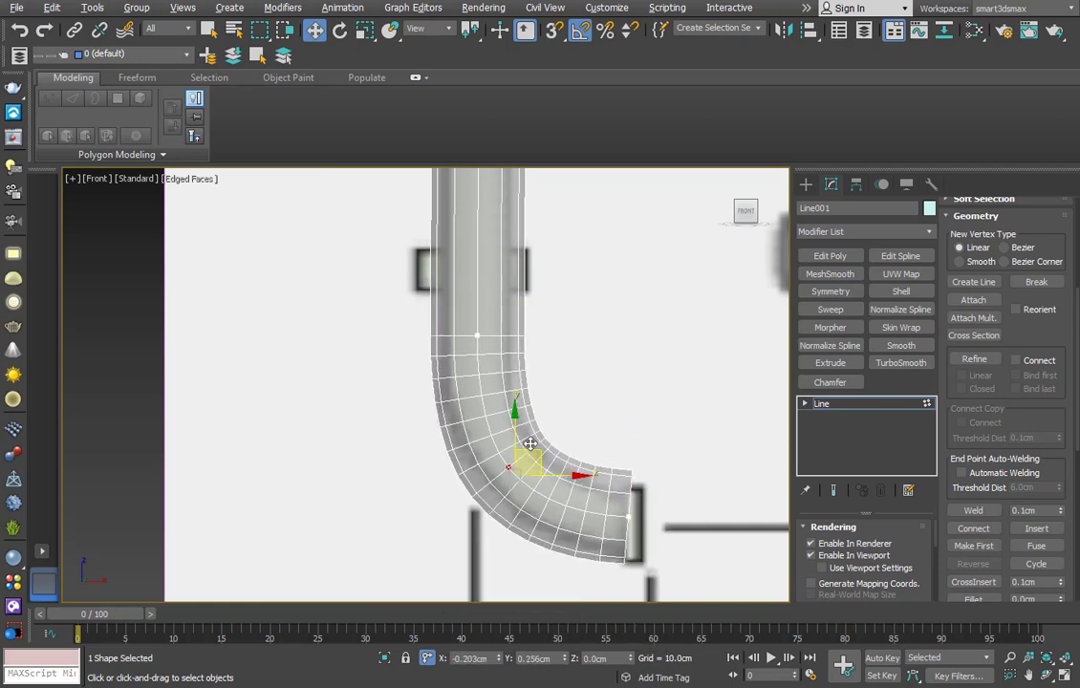
middle_click_drag(565, 422, 567, 399)
left_click(631, 494)
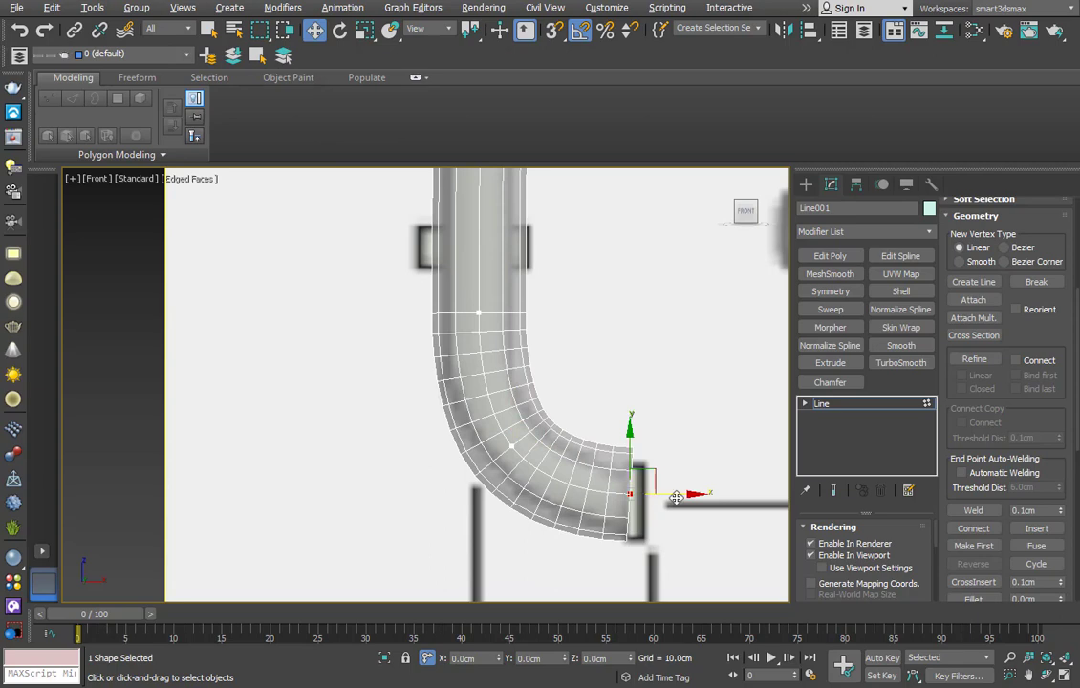
Step: Fillet the vertex just above the hook's socket to round the tube's short lower bend
scroll(509, 371, "down", 5)
middle_click_drag(511, 371, 516, 579)
middle_click_drag(602, 302, 451, 400)
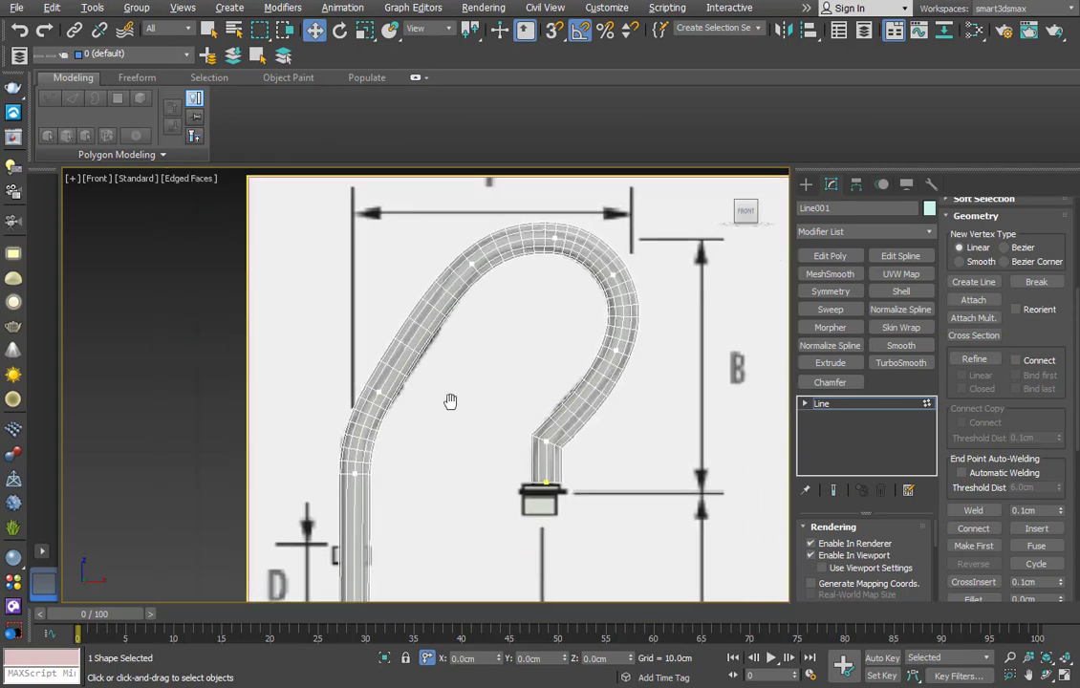
scroll(557, 444, "up", 5)
left_click(514, 434)
right_click(524, 433)
left_click(486, 346)
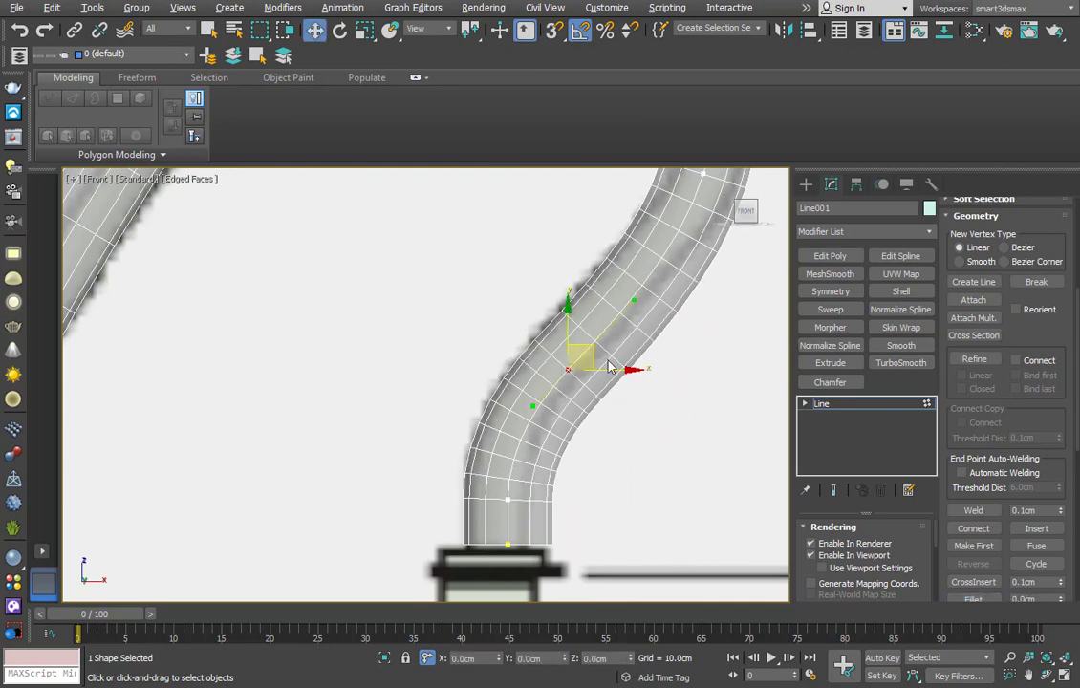
scroll(583, 354, "down", 4)
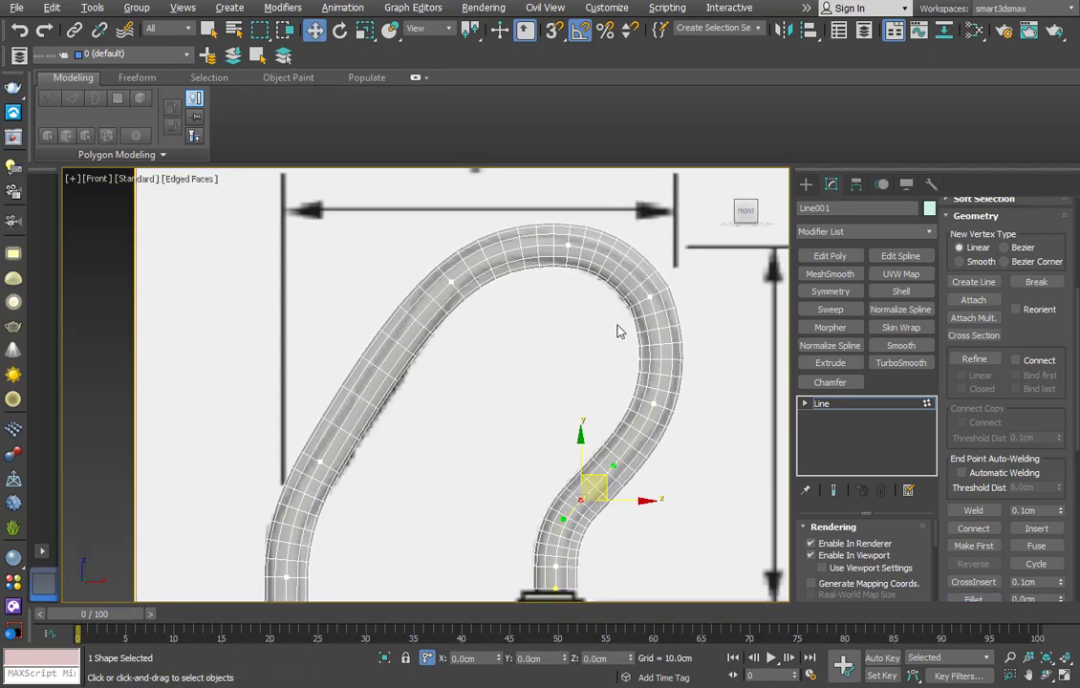
Step: Fine-tune the vertices of the upper hook and the post elbow to fit the reference drawing
scroll(626, 363, "up", 5)
scroll(610, 380, "down", 4)
middle_click_drag(610, 381, 532, 429)
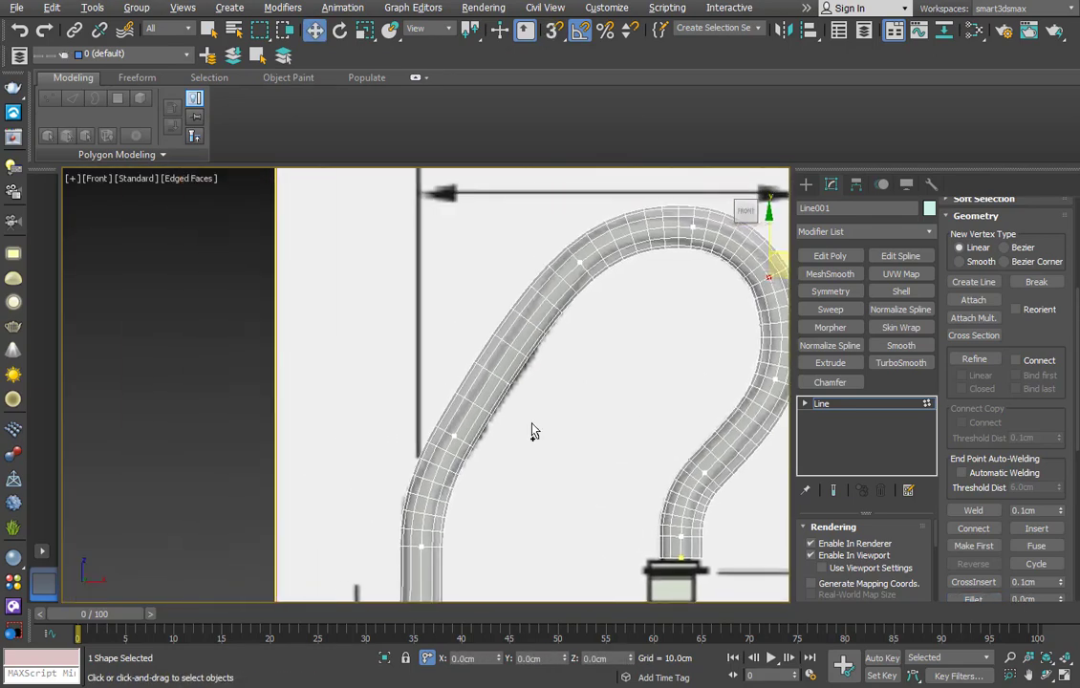
scroll(533, 429, "up", 4)
left_click(437, 434)
middle_click_drag(481, 468, 516, 291)
left_click(426, 418)
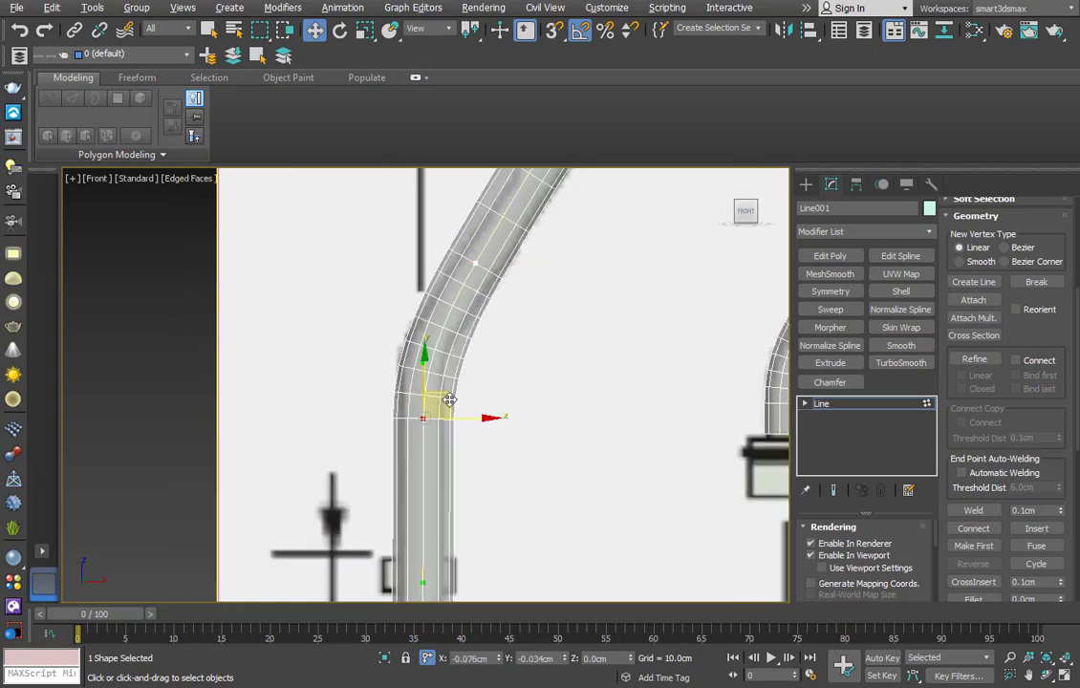
middle_click_drag(449, 399, 454, 457)
left_click(477, 328)
scroll(572, 345, "down", 5)
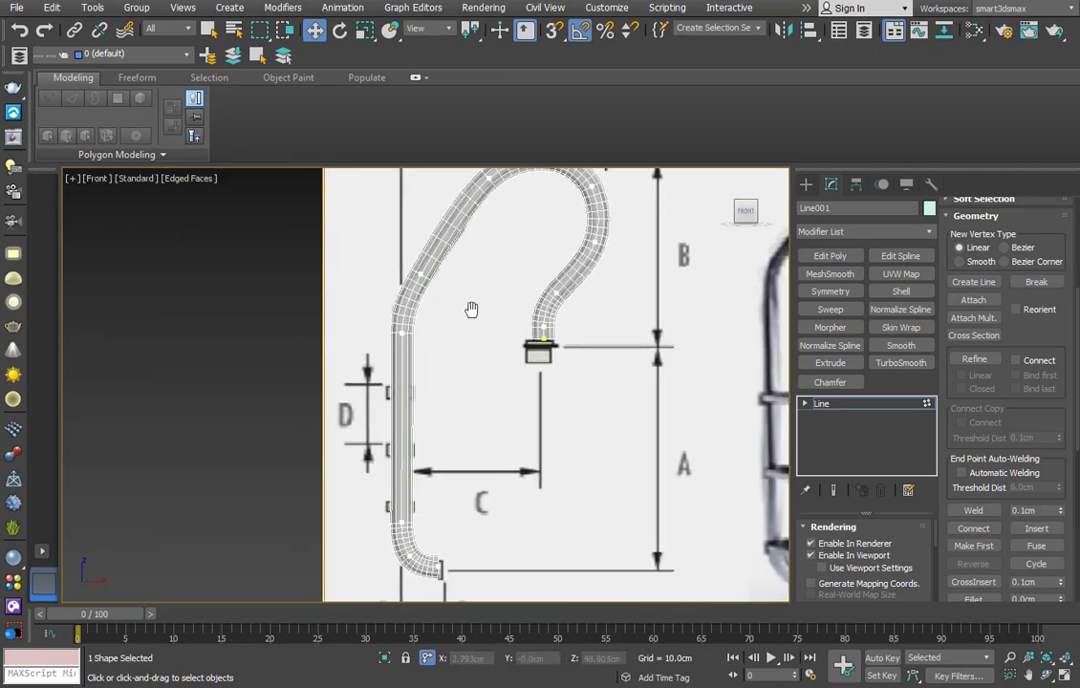
Step: Examine the finished tube and its socket end against the reference in the front and perspective views
middle_click_drag(535, 363, 430, 387)
key("p")
scroll(430, 387, "up", 3)
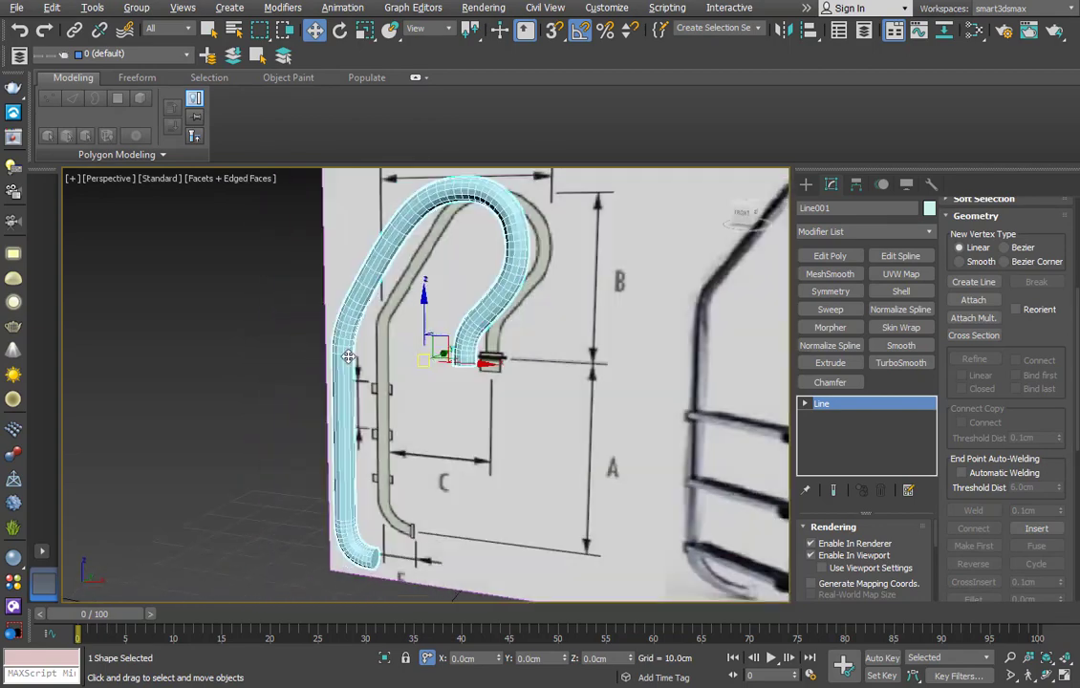
key("f")
middle_click_drag(483, 340, 444, 369)
scroll(445, 369, "up", 5)
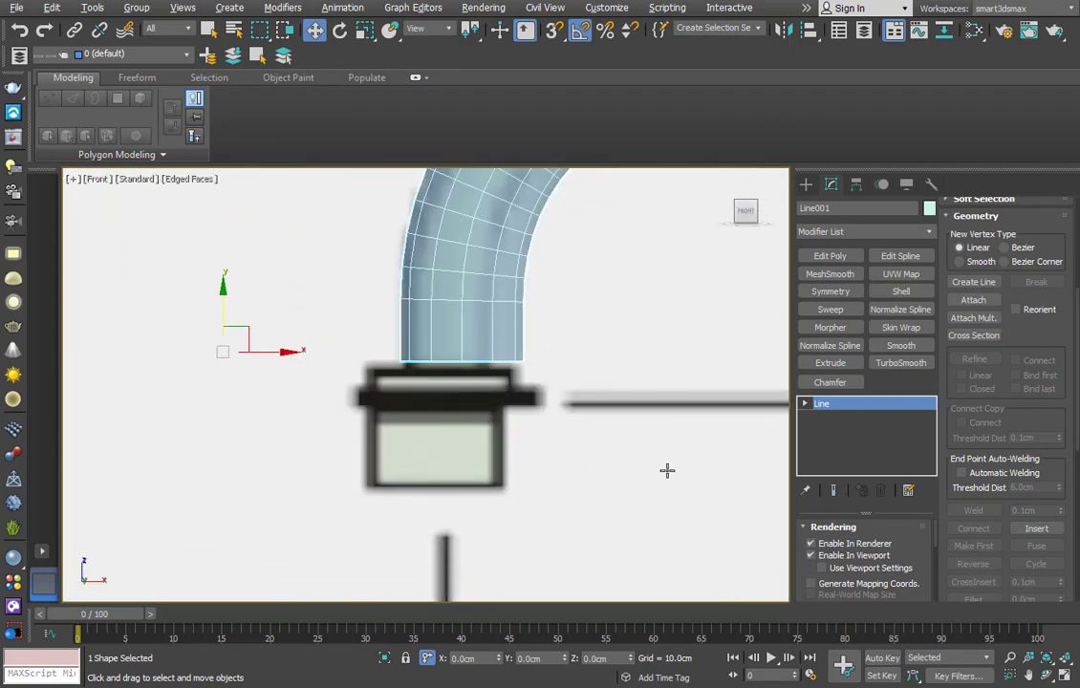
key("p")
middle_click_drag(668, 472, 473, 312, "alt")
Step: Display the tube isolated in Clay shading and add an Edit Poly modifier to it
left_click(247, 179)
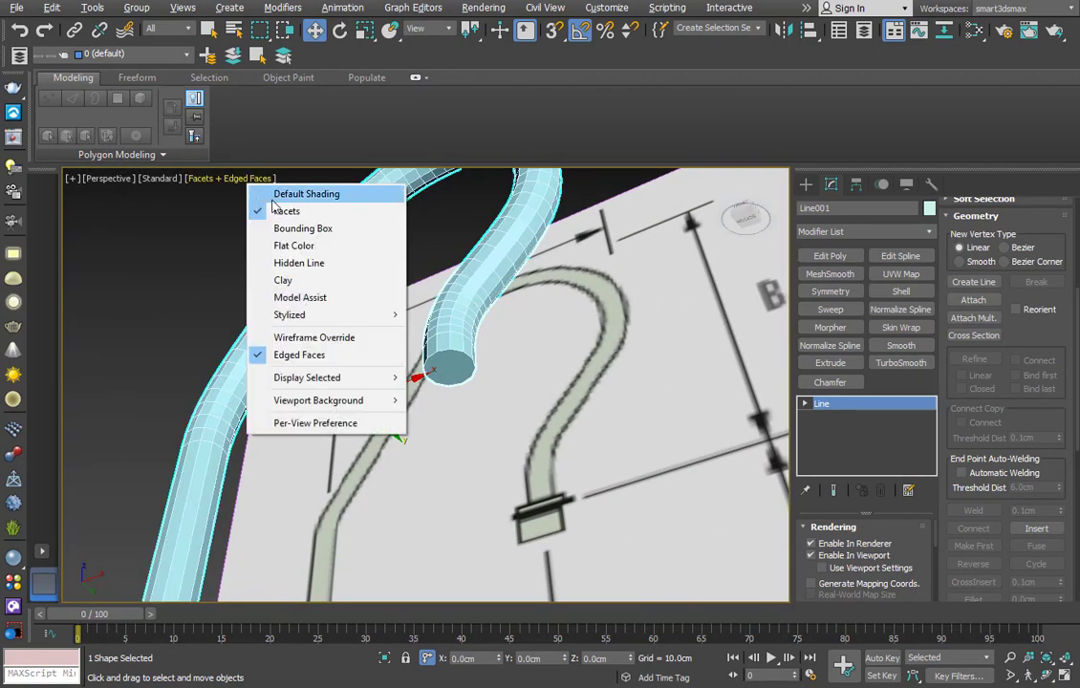
left_click(285, 280)
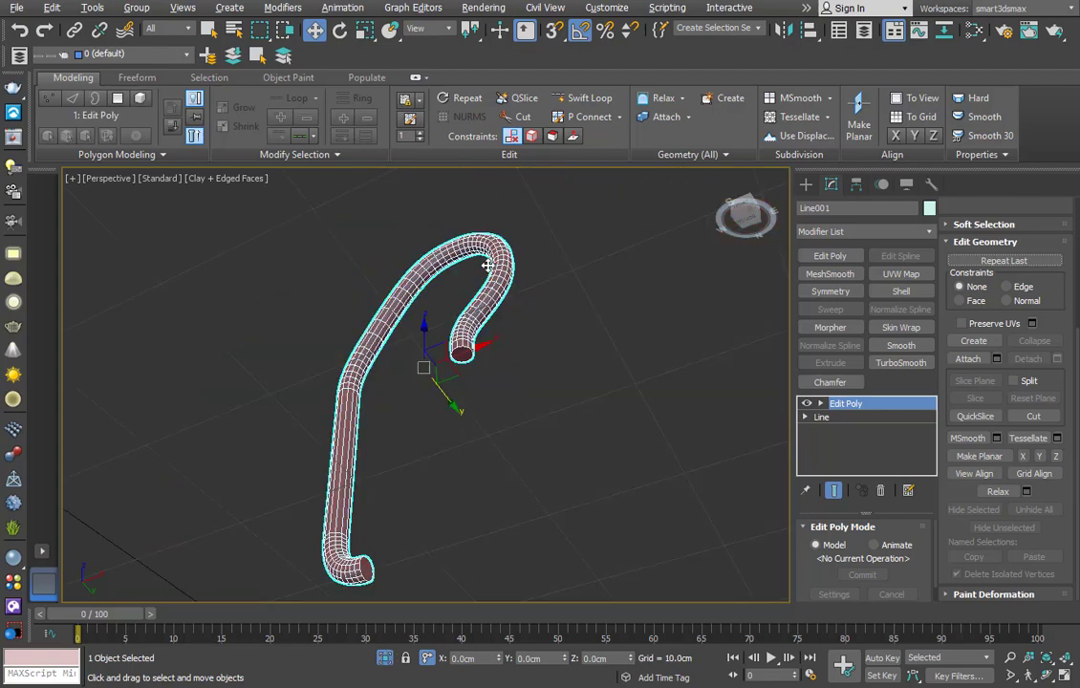
scroll(608, 339, "up", 3)
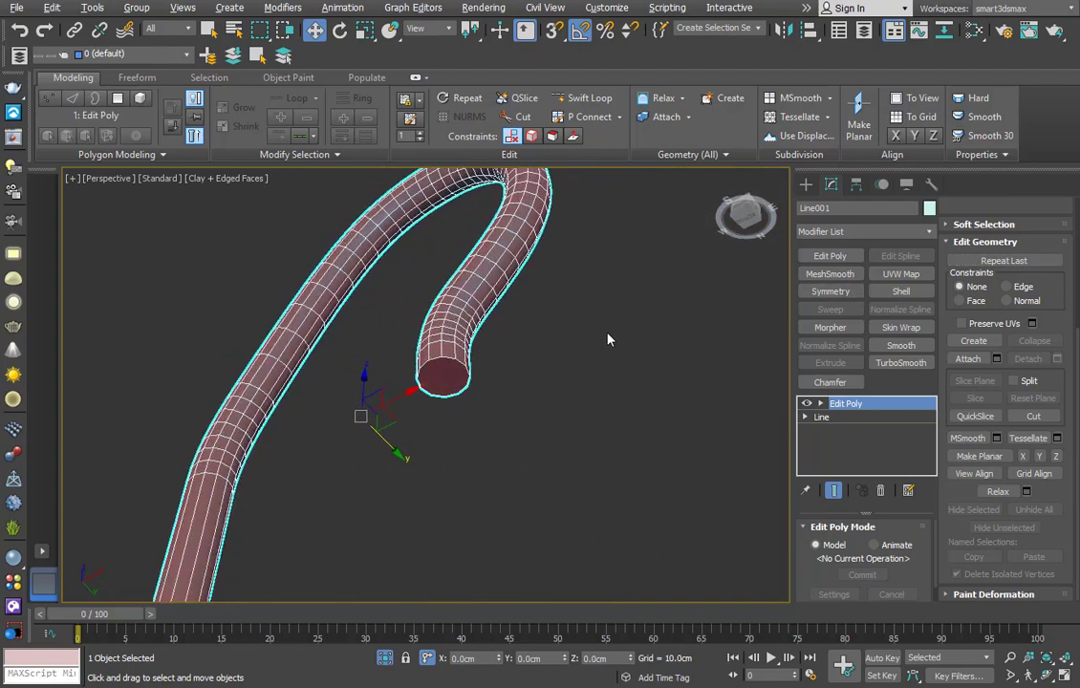
Step: Delete the cap polygon at the hook's socket end to leave the tube open
key("4")
left_click(450, 368)
left_click(494, 349)
Step: Extend the open border at the hook's socket end outward by scaling to form a flat flange
key("3")
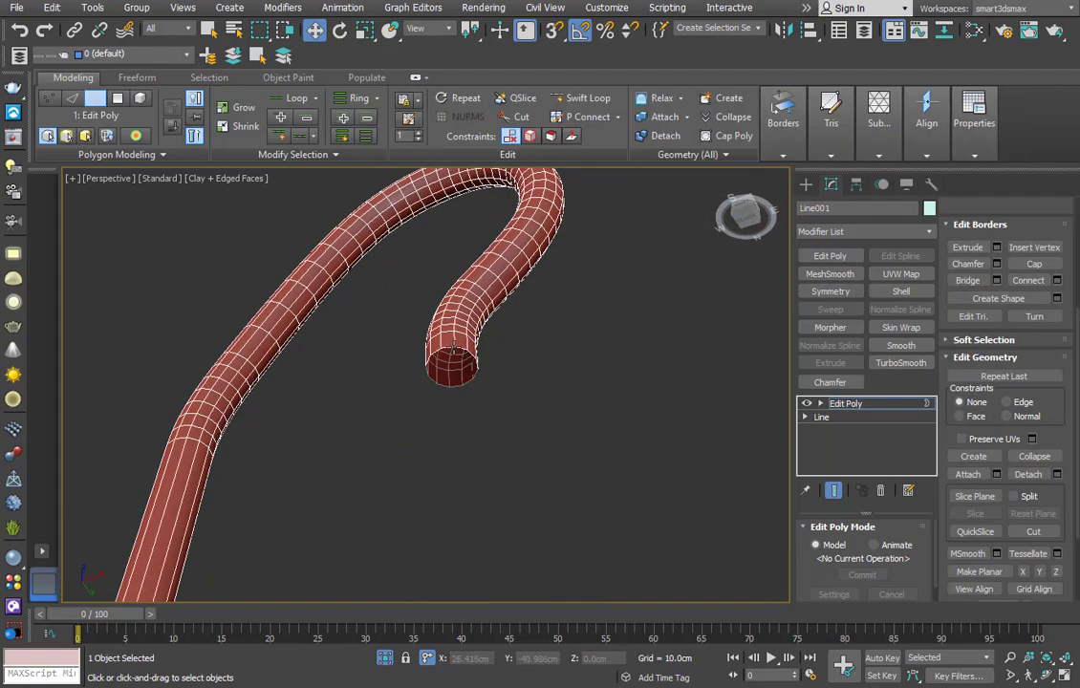
left_click(449, 345)
middle_click_drag(445, 366, 446, 366, "alt")
scroll(444, 373, "up", 4)
key("r")
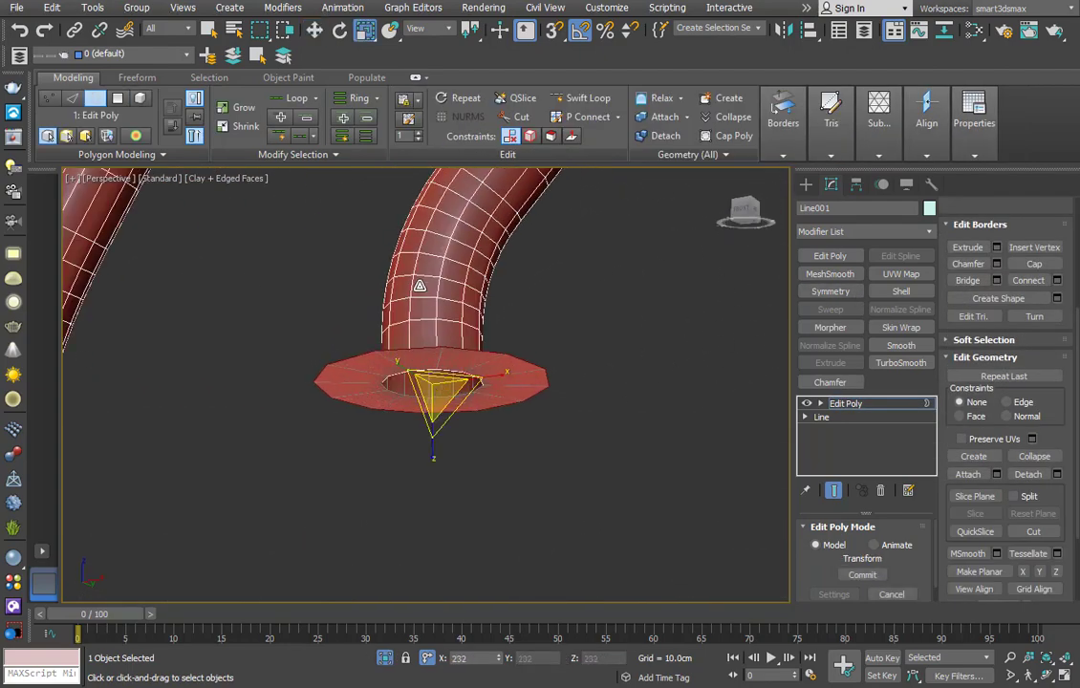
Step: Extrude the flange downward for thickness and bring its open border back in to the tube's width
scroll(419, 285, "down", 6)
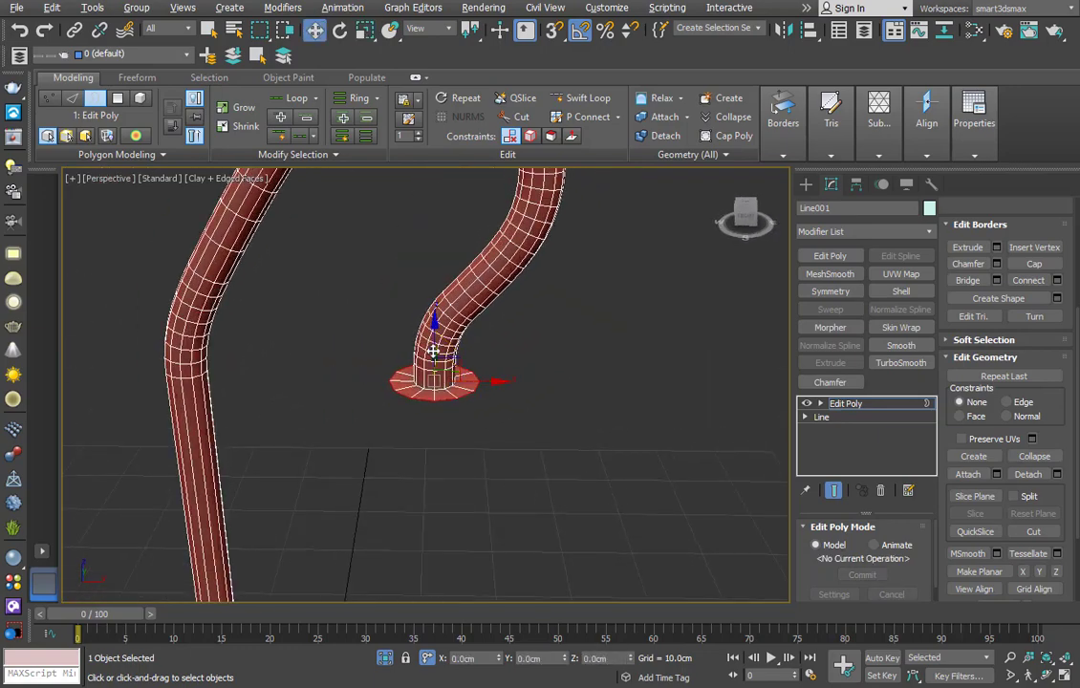
scroll(433, 352, "down", 3)
scroll(473, 405, "up", 5)
middle_click_drag(472, 406, 442, 392, "alt")
key("r")
key("w")
scroll(433, 321, "down", 3)
scroll(435, 325, "up", 5)
scroll(438, 354, "down", 2)
key("ctrl+z")
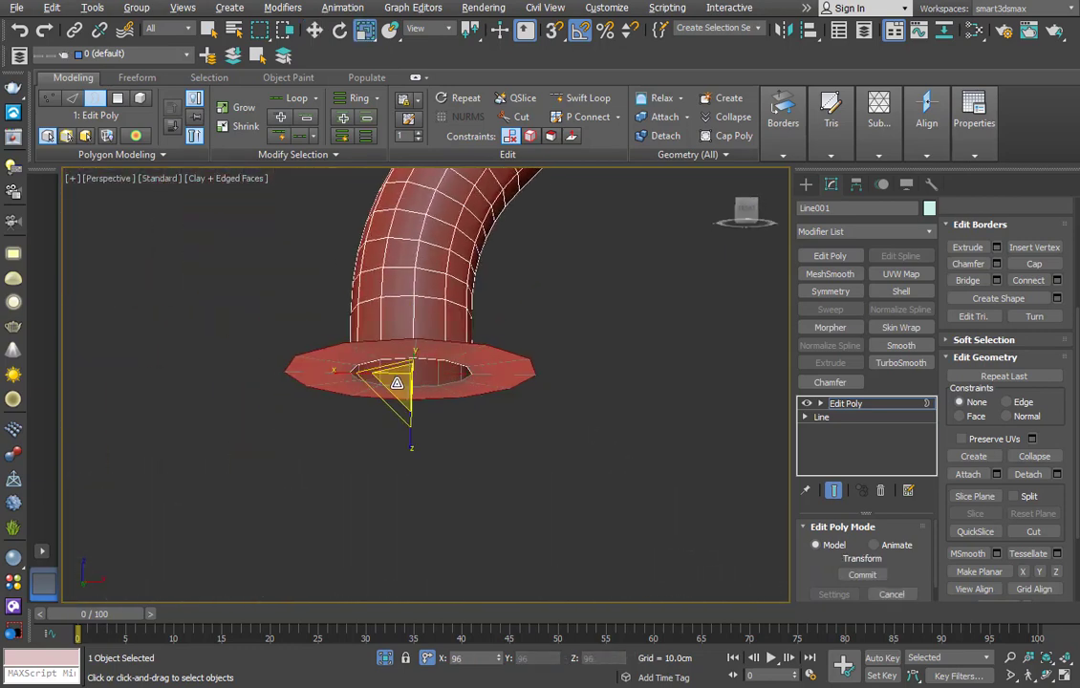
middle_click_drag(479, 337, 442, 287, "alt")
key("ctrl+z")
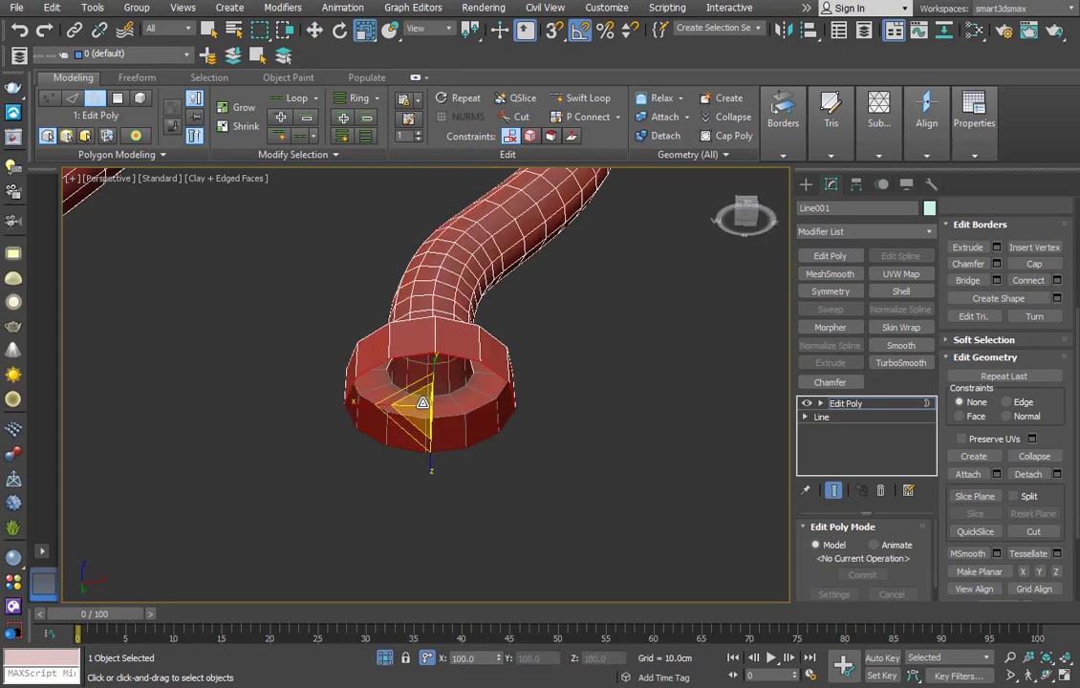
Step: Extend the open border straight down below the flange to form the short socket tube
scroll(445, 481, "down", 3)
middle_click_drag(445, 481, 435, 421, "alt")
key("w")
scroll(426, 492, "down", 4)
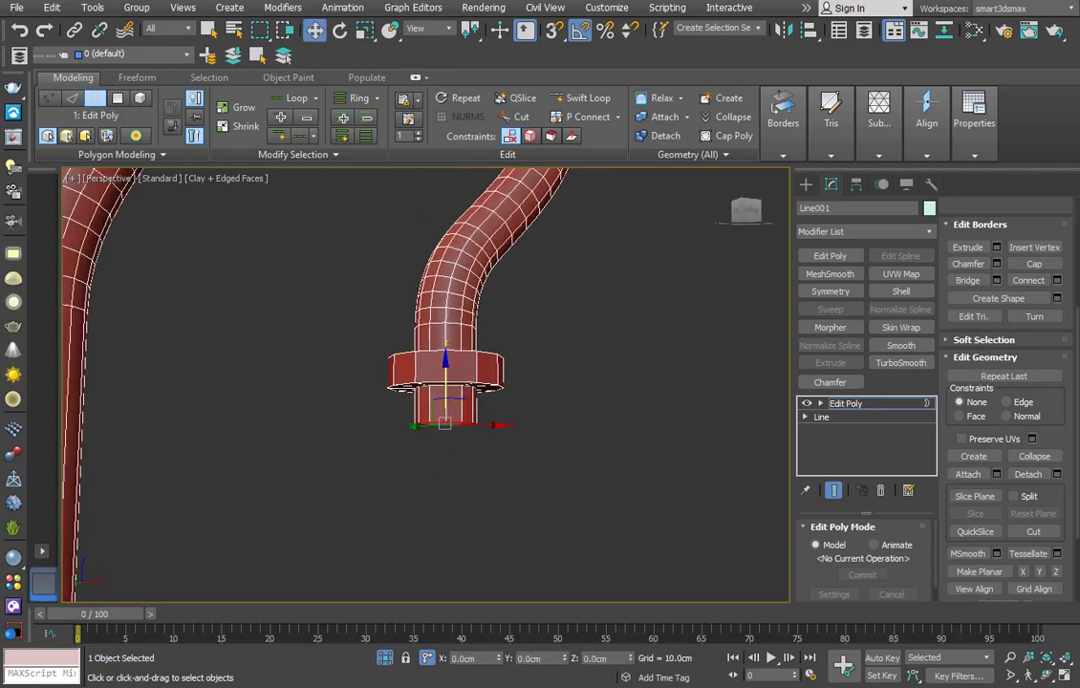
Step: Open the tube's end at the bottom bend and extend its border into a thick collar
middle_click_drag(427, 492, 374, 391, "alt")
key("4")
key("3")
left_click(430, 403)
key("r")
Step: Chamfer the collar's outer edge loops at the bottom bend narrowly, using the Tri chamfer type
key("2")
scroll(374, 391, "up", 4)
middle_click_drag(383, 470, 440, 452, "alt")
double_click(434, 417, "ctrl")
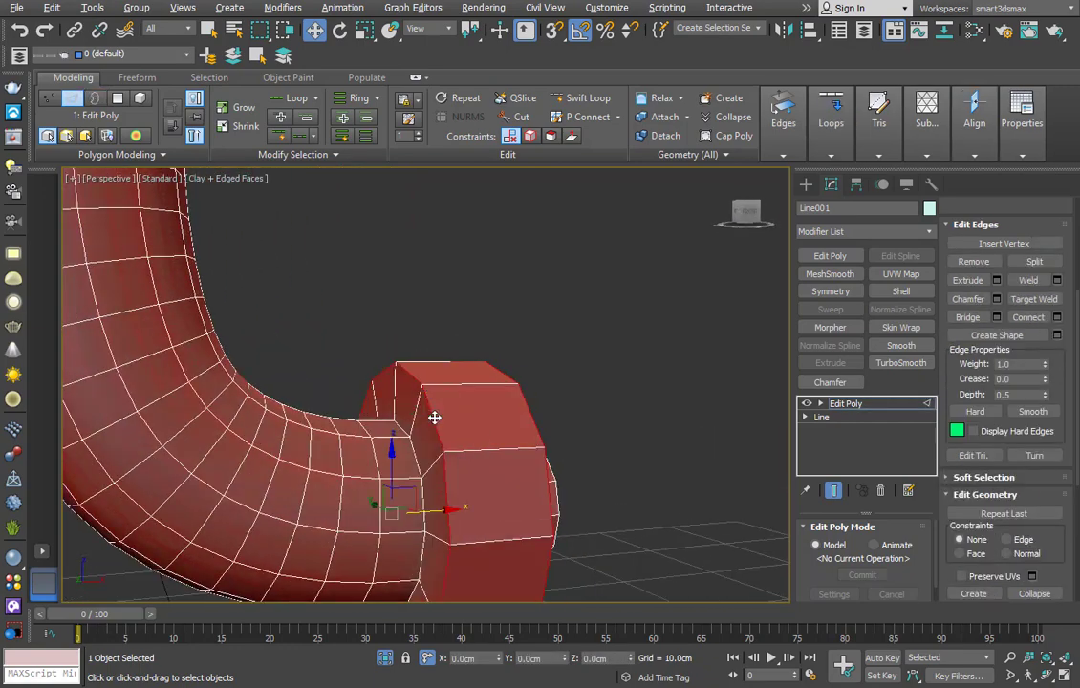
mouse_move(783, 121)
left_click(803, 196, "shift")
mouse_move(438, 416)
left_mouse_down()
mouse_move(436, 397)
mouse_move(438, 409)
left_mouse_up()
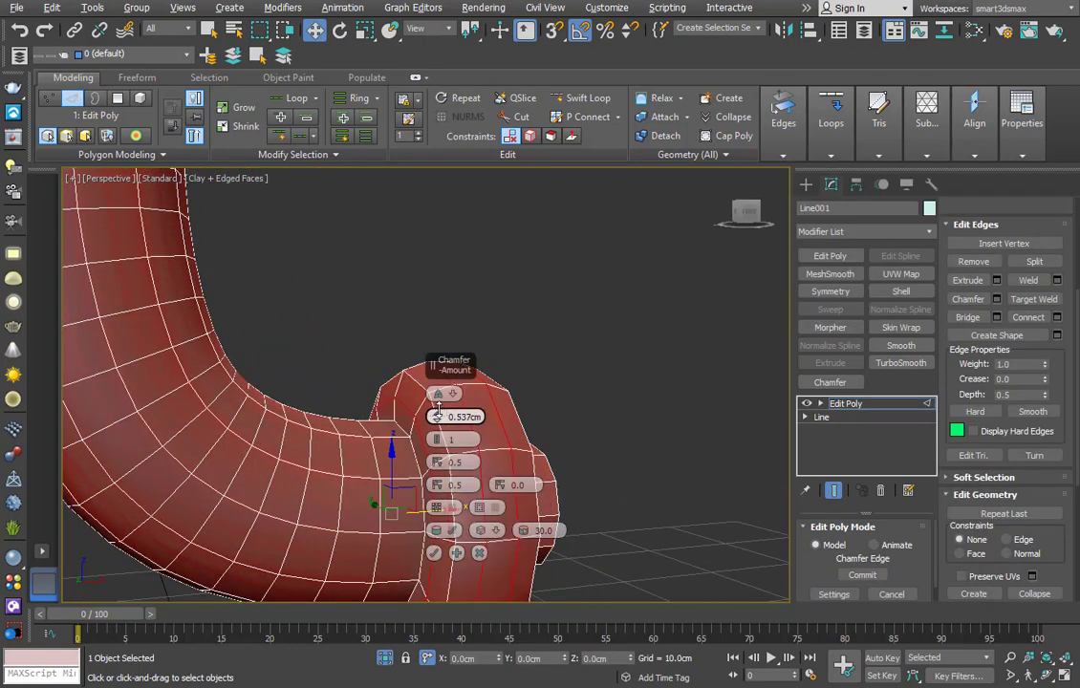
middle_click_drag(489, 425, 675, 356)
scroll(675, 357, "up", 3)
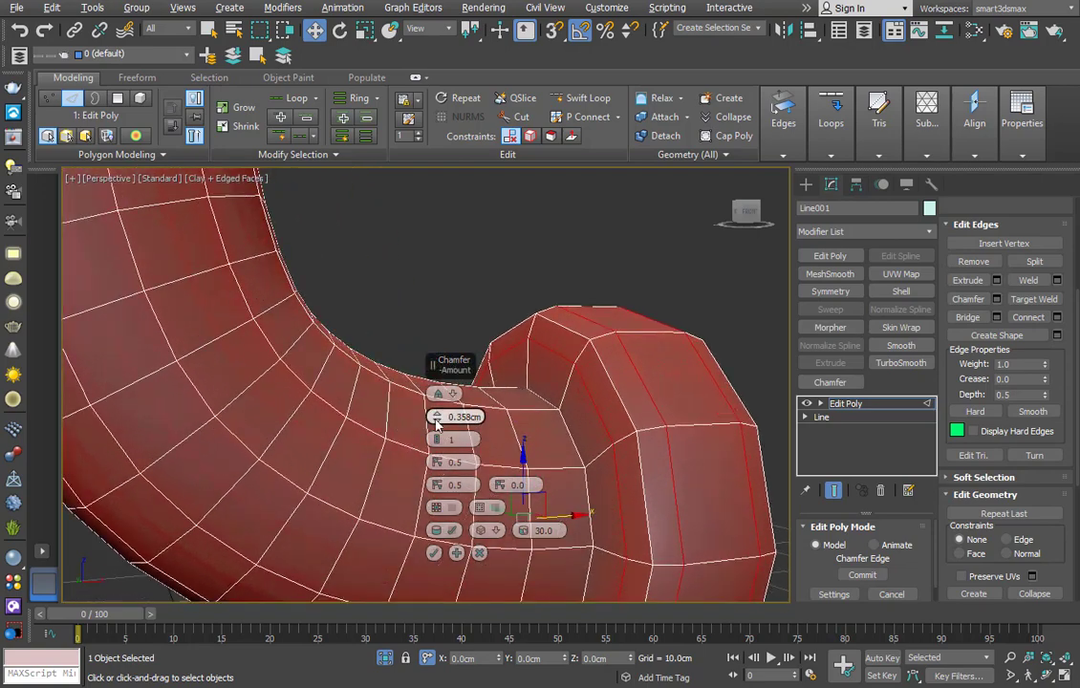
left_click(438, 395)
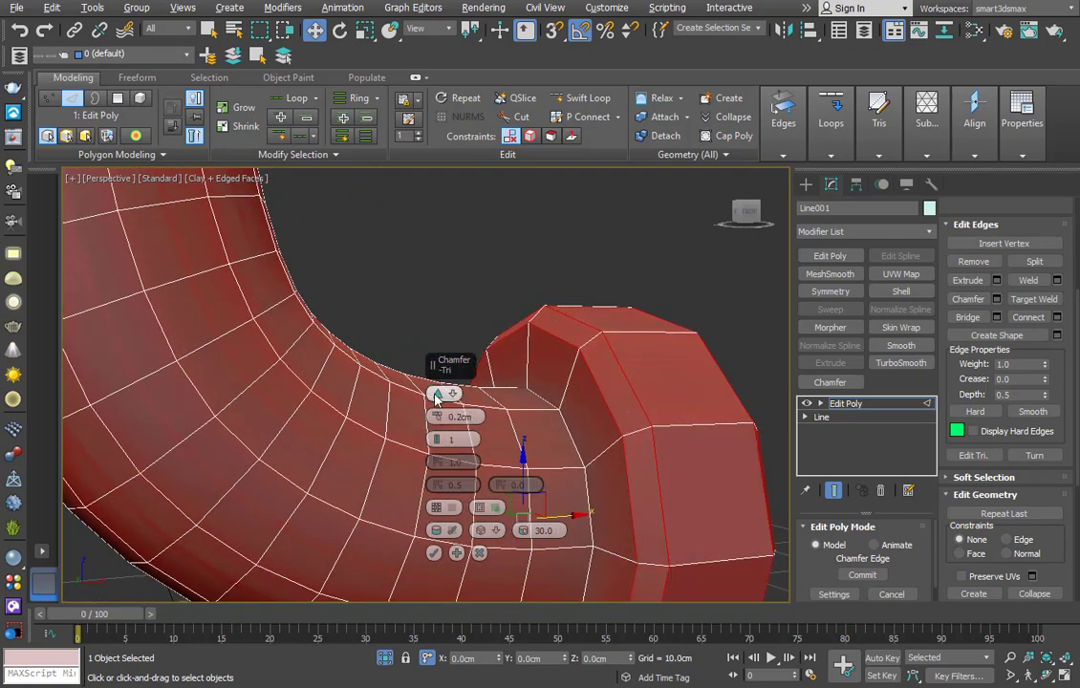
left_click_drag(438, 414, 440, 420)
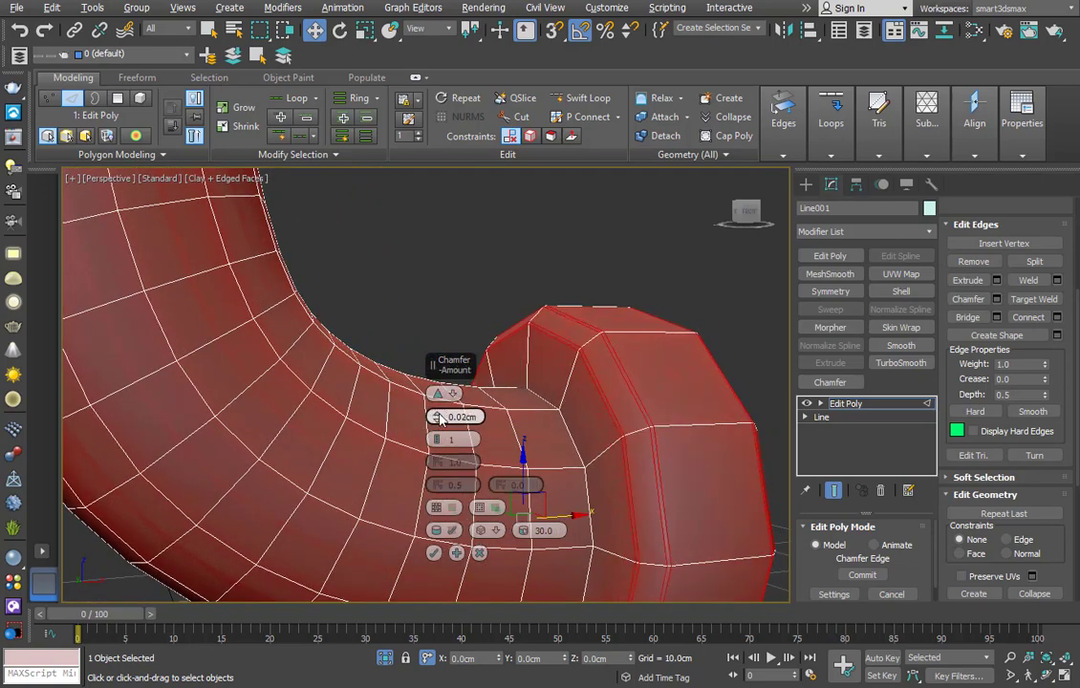
left_click(435, 556)
Step: Add Swift Loop support edges where the tube meets the collar and the hook-end flange
scroll(543, 383, "down", 10)
middle_click_drag(583, 393, 535, 397, "alt")
scroll(540, 402, "up", 7)
middle_click_drag(516, 440, 532, 436, "alt")
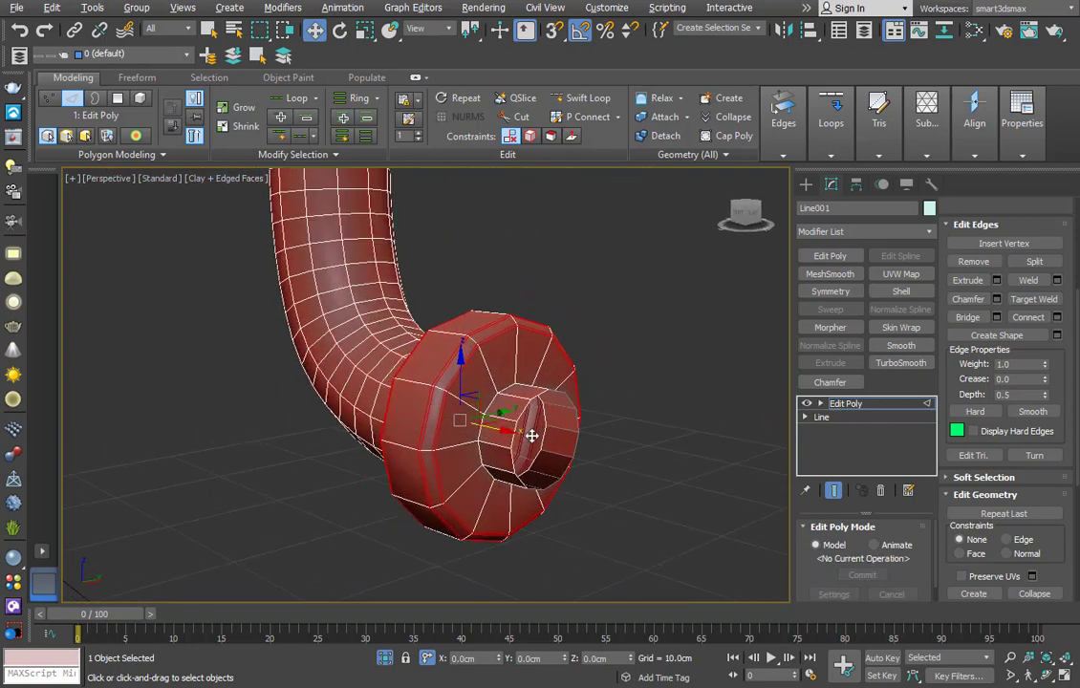
scroll(495, 388, "up", 3)
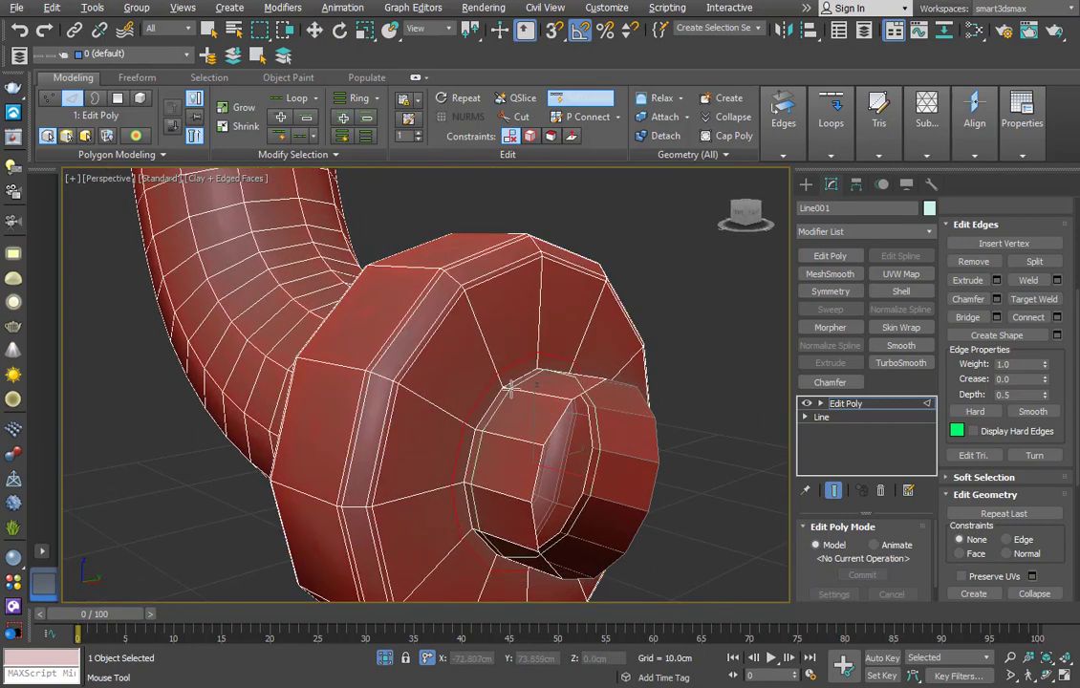
scroll(509, 387, "down", 8)
scroll(345, 356, "up", 4)
middle_click_drag(345, 356, 422, 458, "alt")
scroll(429, 435, "up", 3)
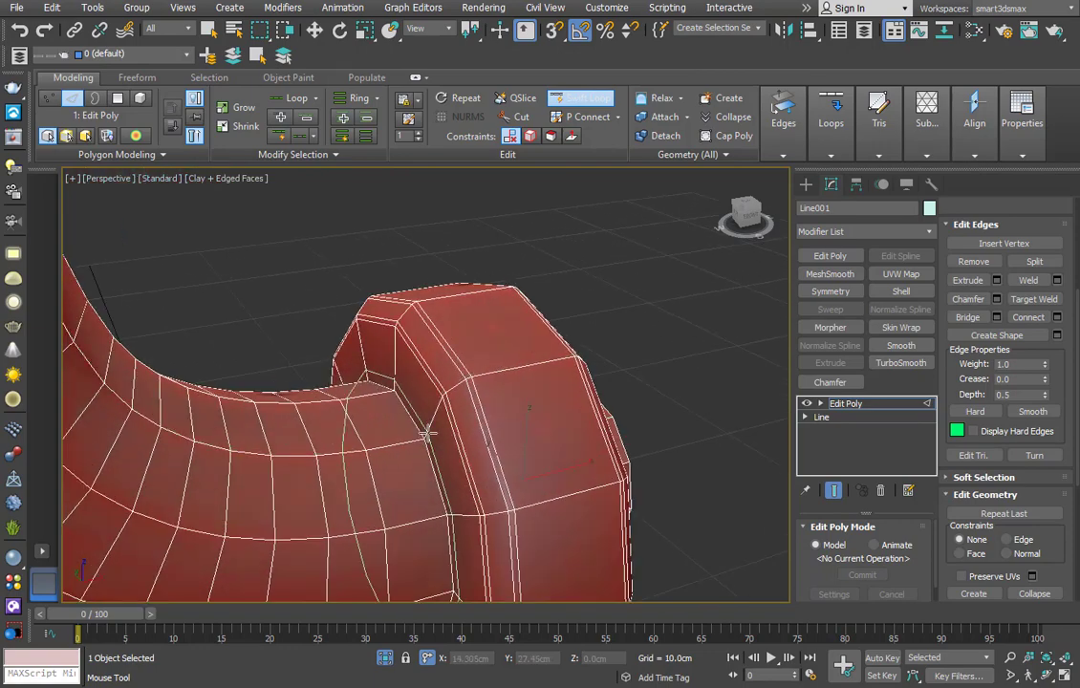
scroll(413, 438, "down", 8)
scroll(497, 376, "up", 8)
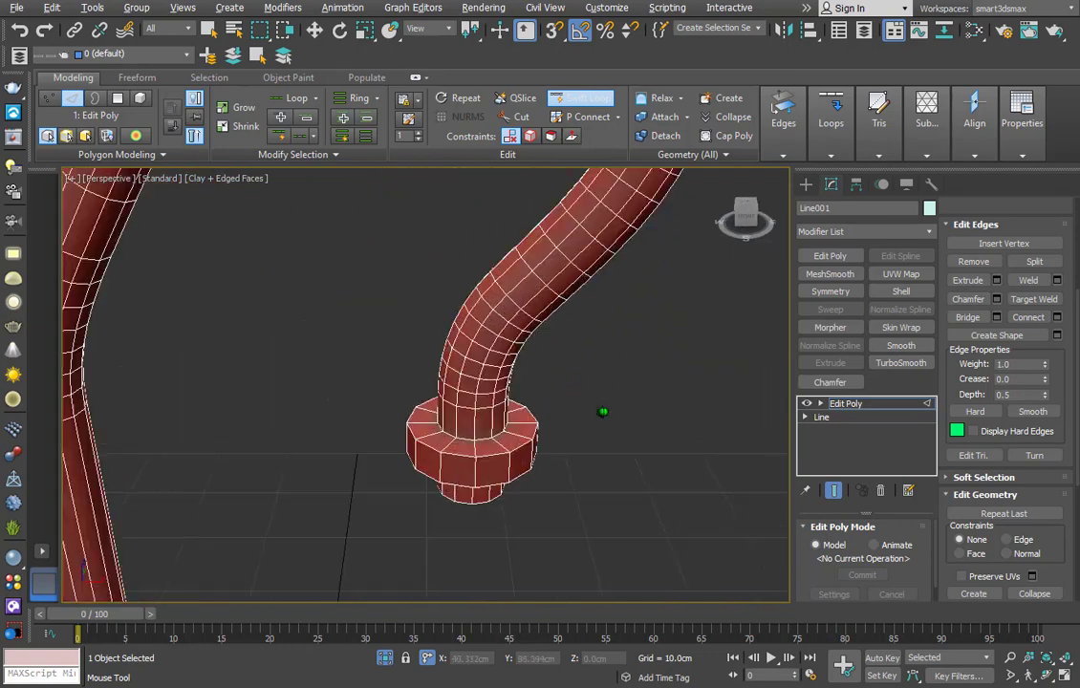
middle_click_drag(467, 542, 516, 478, "alt")
Step: Chamfer the hook-end flange's outer edge loops by 0.1 cm with the Tri chamfer type
key("w")
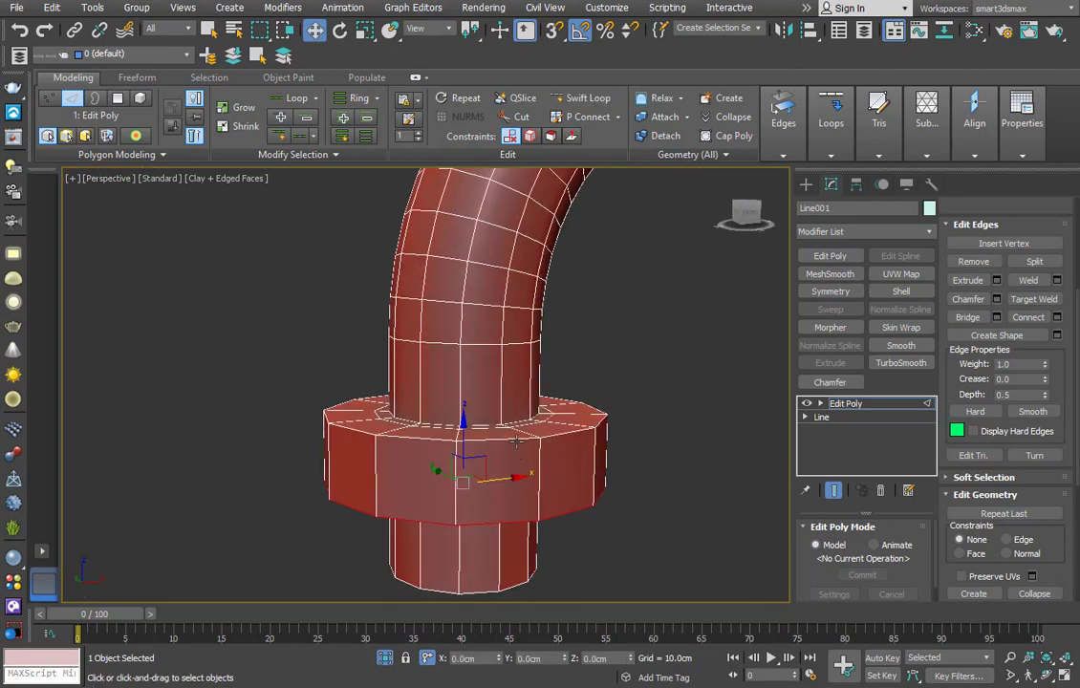
mouse_move(779, 141)
left_click(801, 194)
scroll(463, 411, "up", 3)
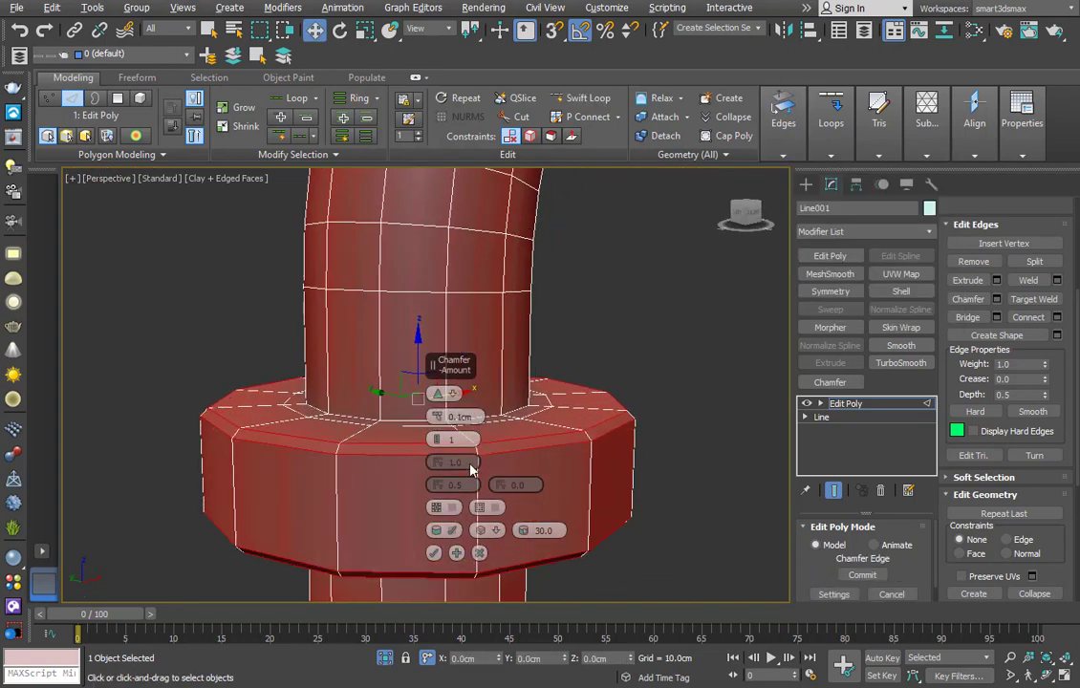
left_click(433, 553)
Step: Apply TurboSmooth to the rail with 3 iterations and Isoline Display turned on
left_click(901, 362)
left_click(913, 551)
left_click(913, 551)
left_click(818, 594)
Step: Examine the smoothed rail's collar and flange from several sides, with and without edged faces
scroll(533, 458, "down", 8)
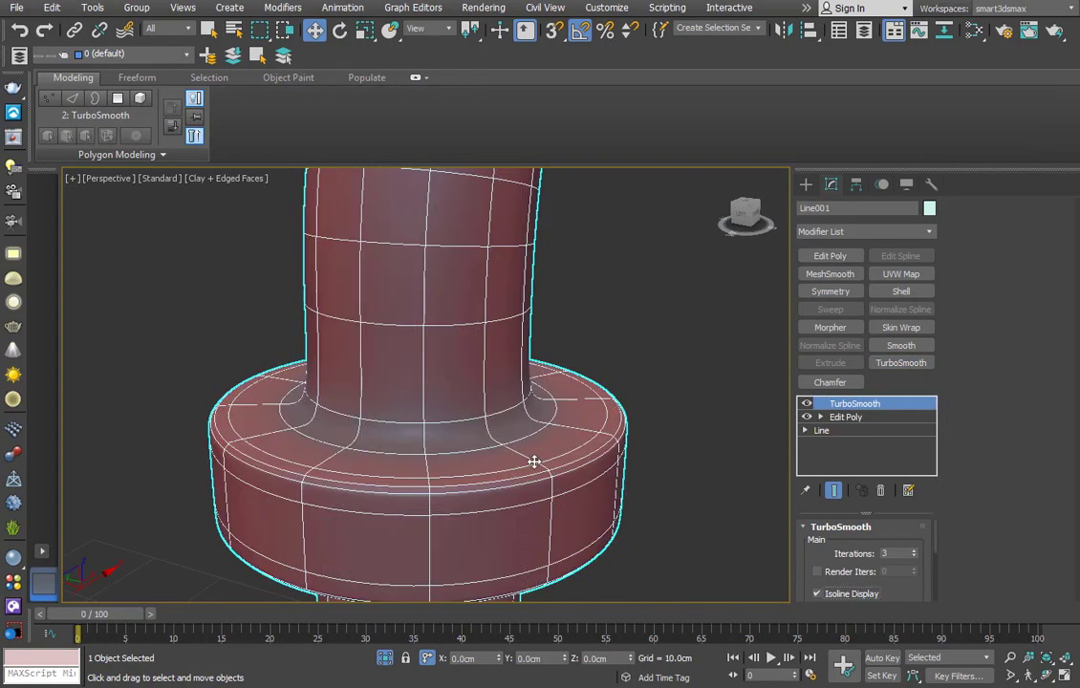
key("F4")
left_click(536, 382)
middle_click_drag(535, 382, 403, 362, "alt")
scroll(548, 311, "up", 3)
scroll(407, 402, "up", 5)
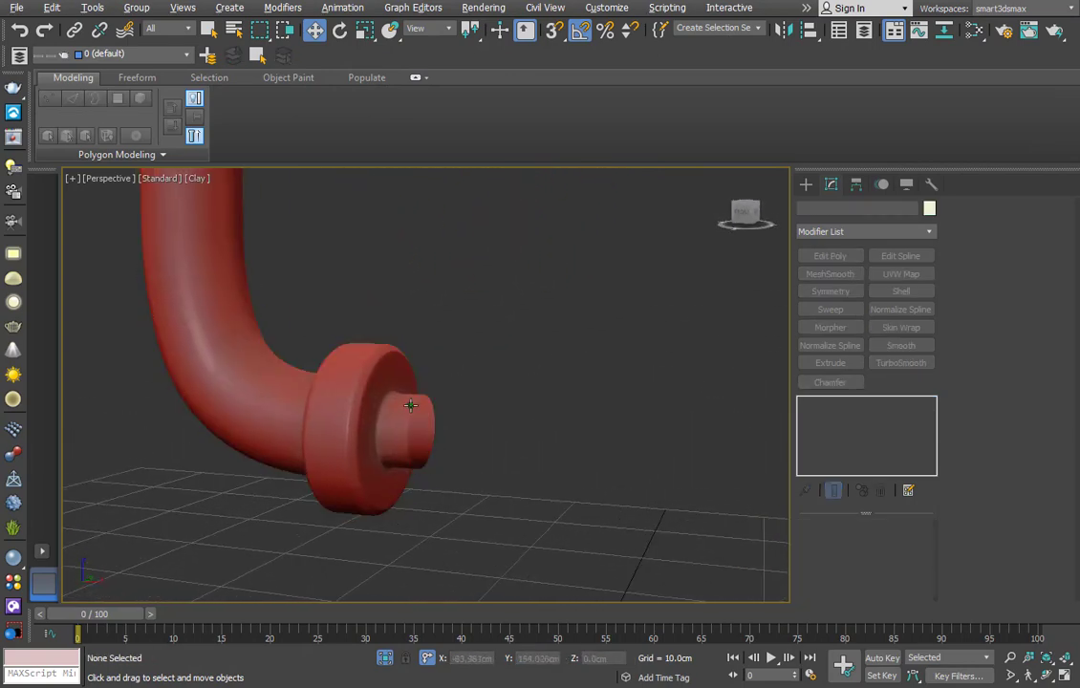
middle_click_drag(410, 405, 486, 330, "alt")
scroll(357, 401, "up", 2)
key("F4")
middle_click_drag(559, 385, 454, 385, "alt")
scroll(455, 385, "down", 5)
middle_click_drag(483, 306, 552, 421, "alt")
Step: Clone the rail as a copy and offset it to -30 cm along Y
left_click_drag(536, 345, 423, 417)
key("ctrl+v")
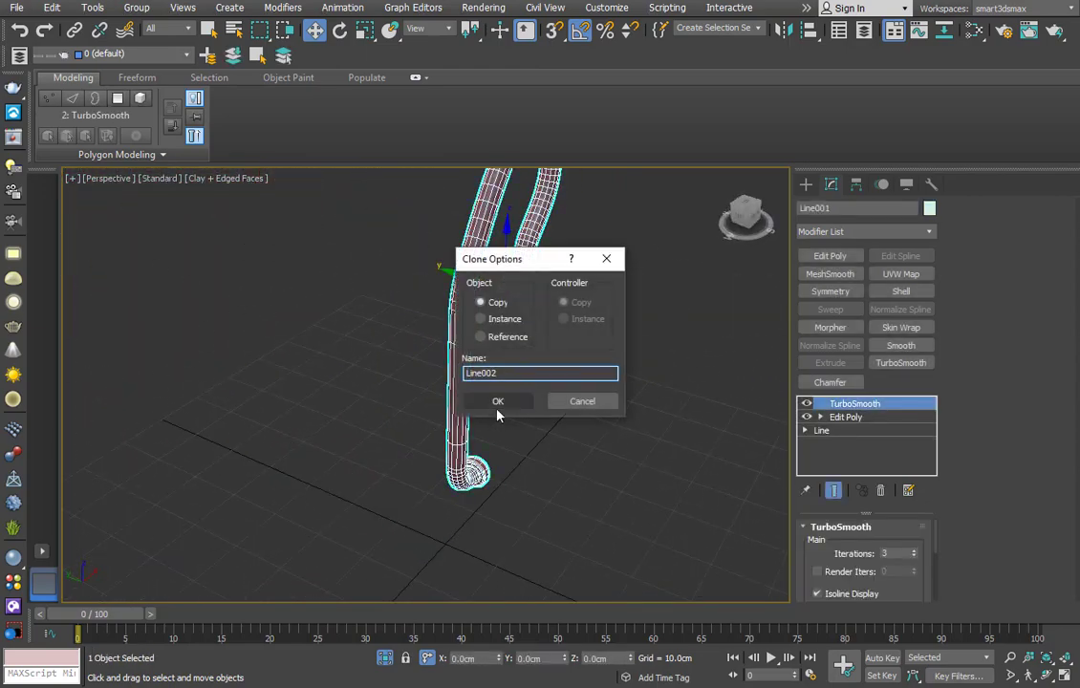
left_click(496, 405)
middle_click_drag(499, 404, 578, 392, "alt")
left_click_drag(468, 287, 657, 317)
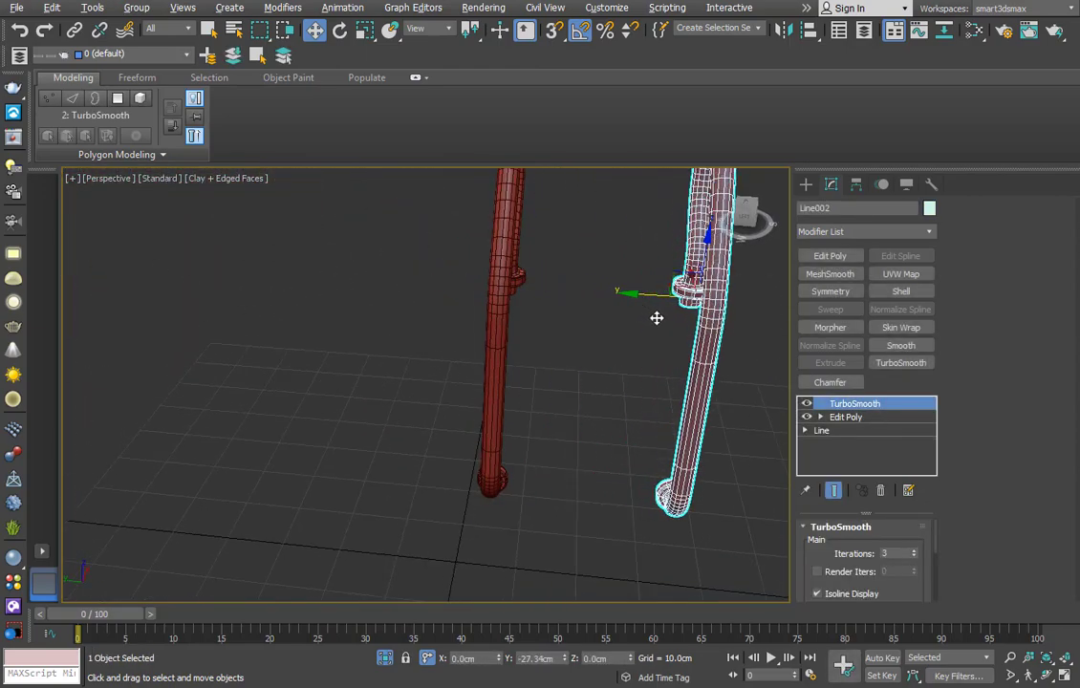
right_click(562, 659)
type("-30")
key("Return")
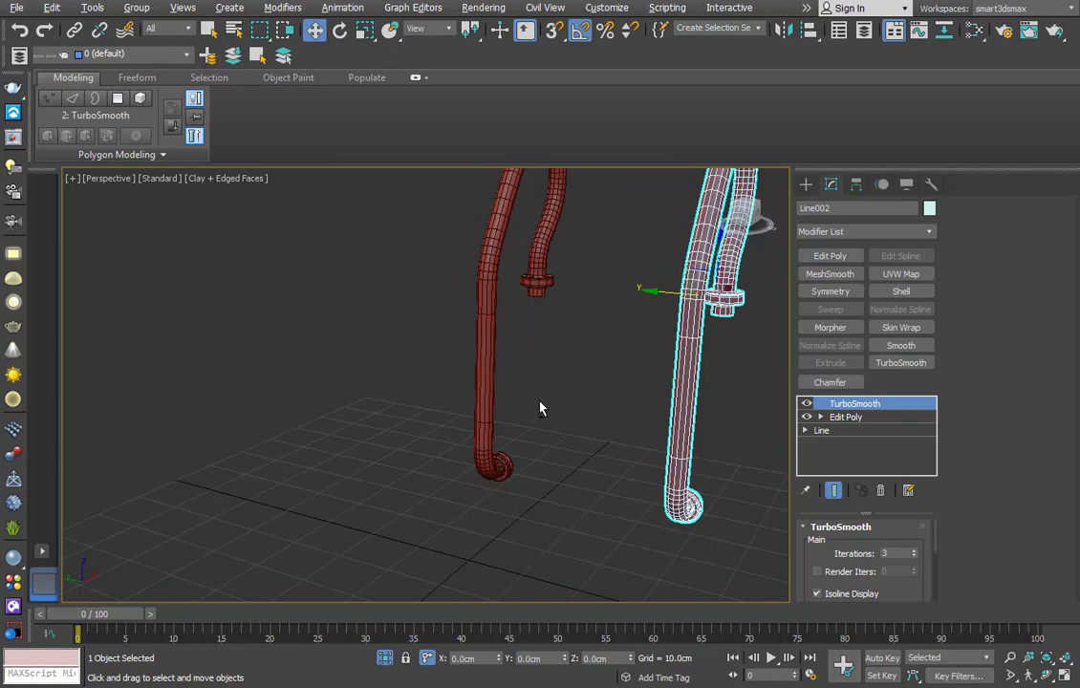
Step: Scale both rails up together slightly and uniformly
left_click(540, 406)
middle_click_drag(540, 405, 574, 363, "alt")
key("ctrl+a")
key("r")
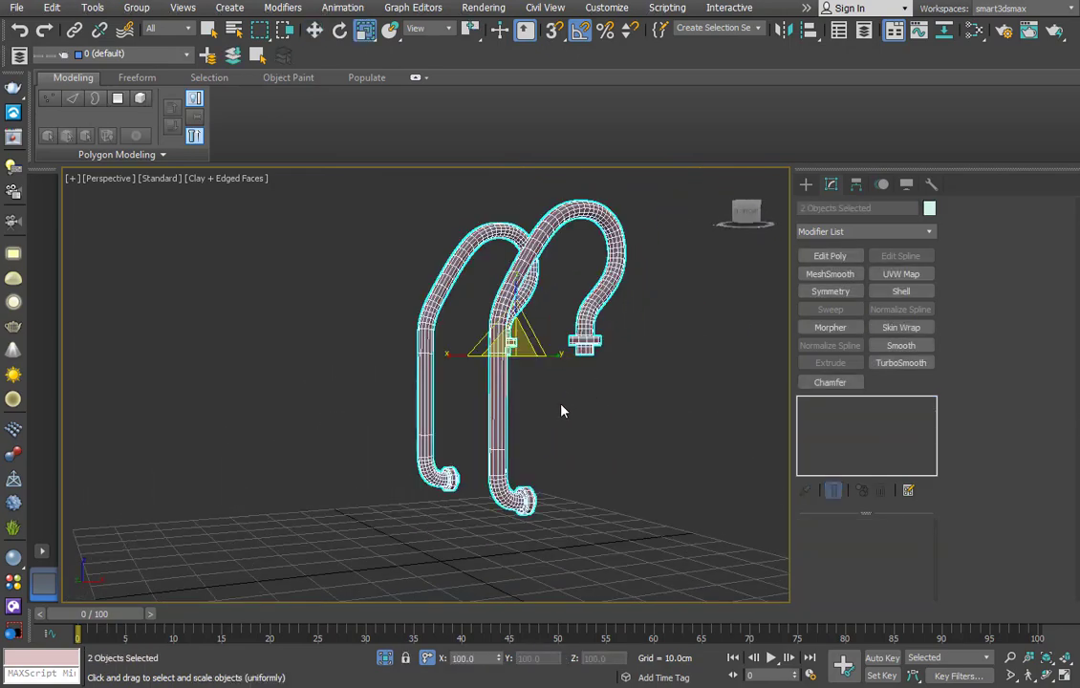
mouse_move(514, 347)
left_mouse_down()
mouse_move(518, 313)
mouse_move(519, 330)
left_mouse_up()
left_click(611, 430)
middle_click_drag(612, 430, 639, 485, "alt")
left_click(580, 449)
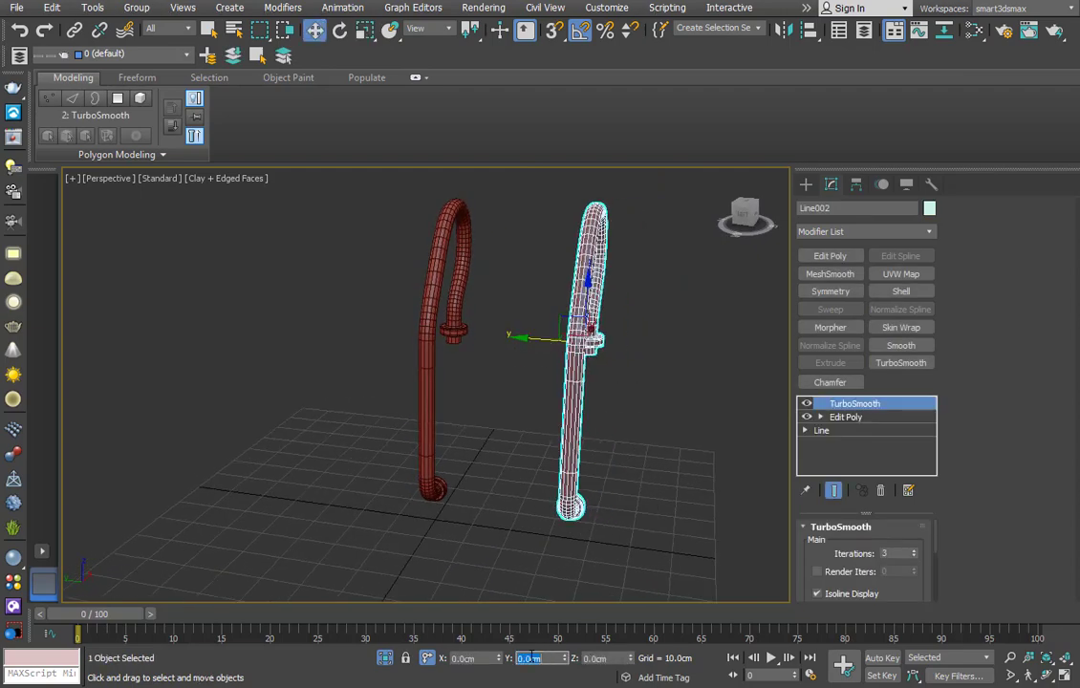
Step: Create a box between the two rails in the top view as the ladder's first step
key("t")
left_click(319, 235)
key("z")
left_click(806, 183)
left_click(805, 207)
left_click(832, 278)
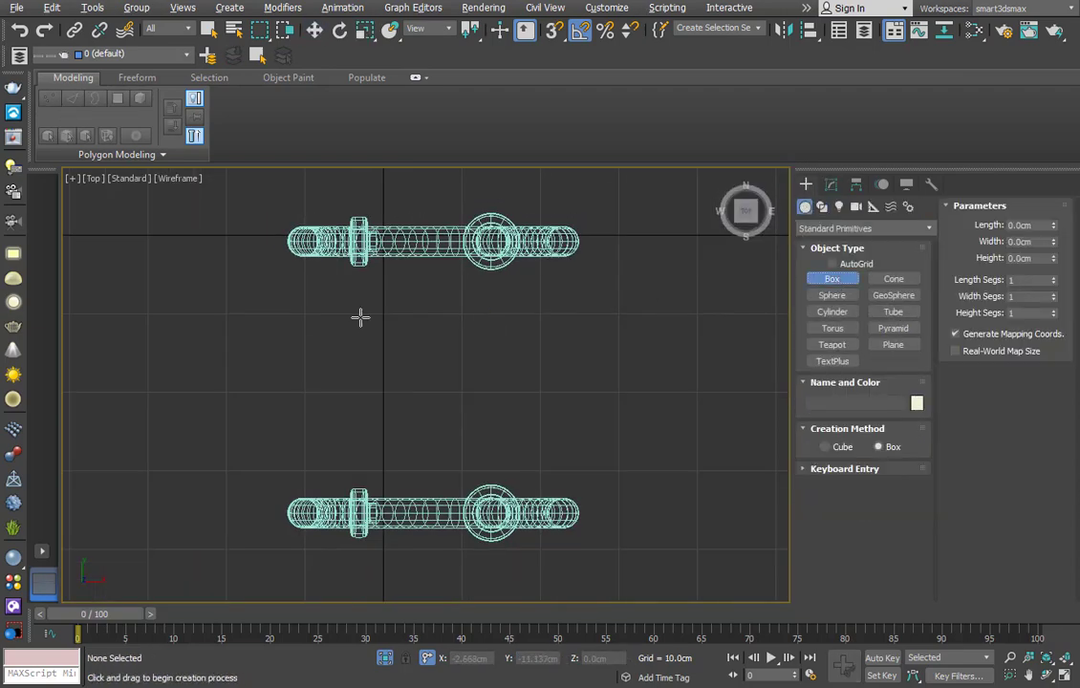
left_click_drag(371, 253, 436, 502)
left_click(436, 444)
Step: Raise the box between the lower ends of the rails in the perspective view
key("w")
key("p")
middle_click_drag(491, 480, 521, 468, "alt")
scroll(511, 478, "up", 3)
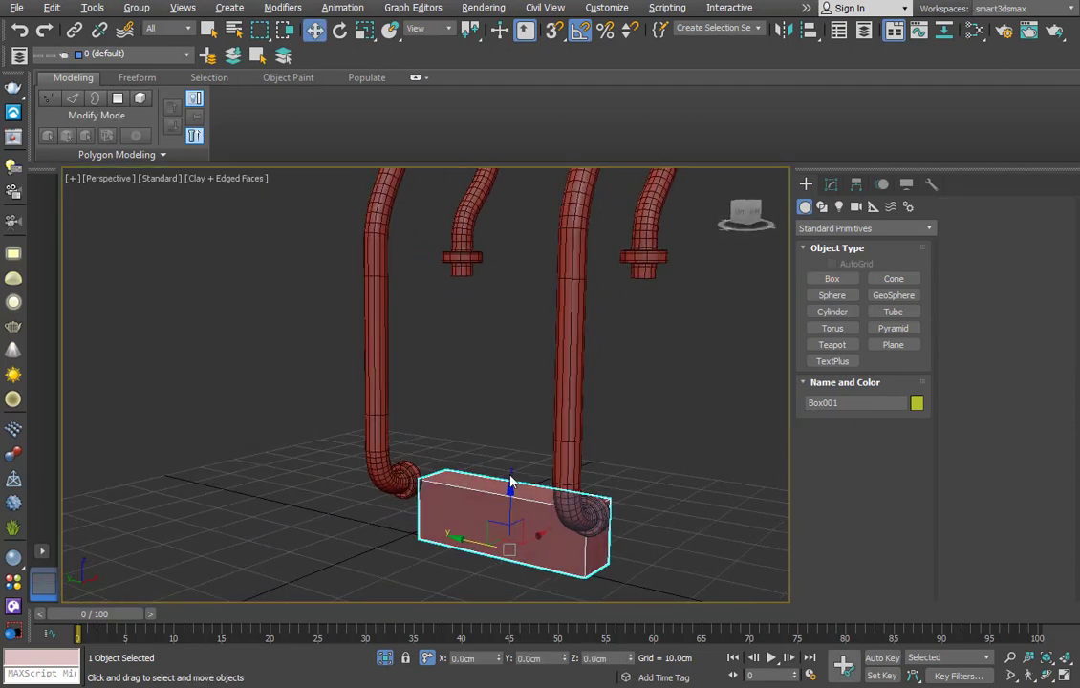
left_click_drag(510, 480, 511, 450)
Step: Set the step box to 30 cm long, 10 cm wide and 2 cm high
left_click(832, 185)
middle_click_drag(498, 285, 519, 287, "alt")
left_click(583, 304)
middle_click_drag(585, 267, 626, 306, "alt")
left_click(564, 499)
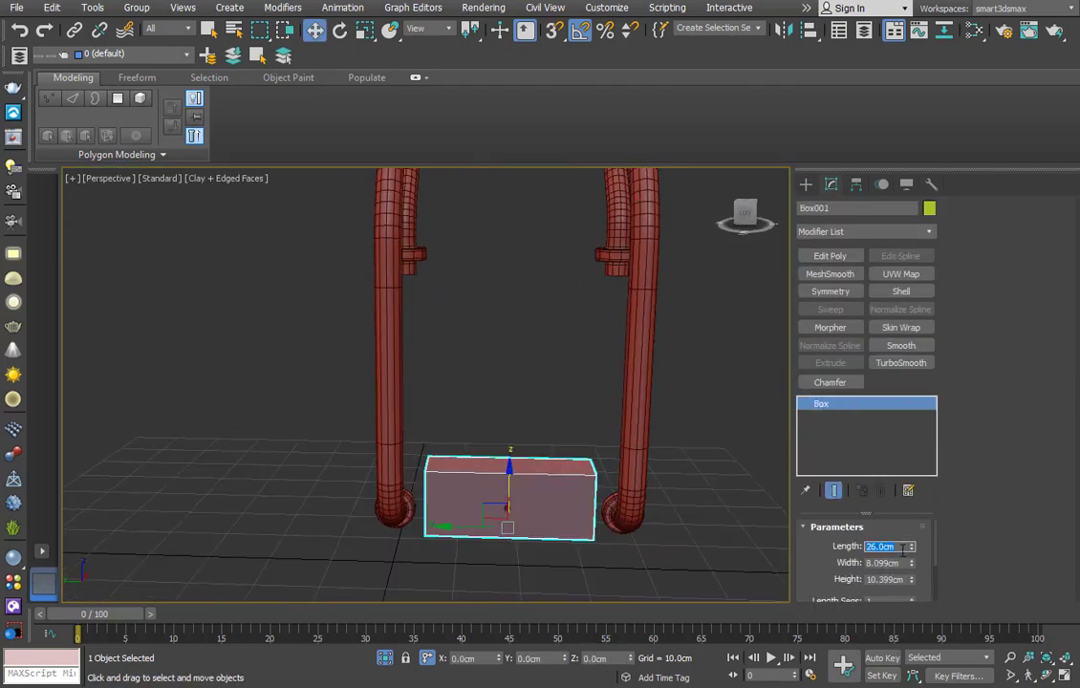
middle_click_drag(555, 531, 477, 490, "alt")
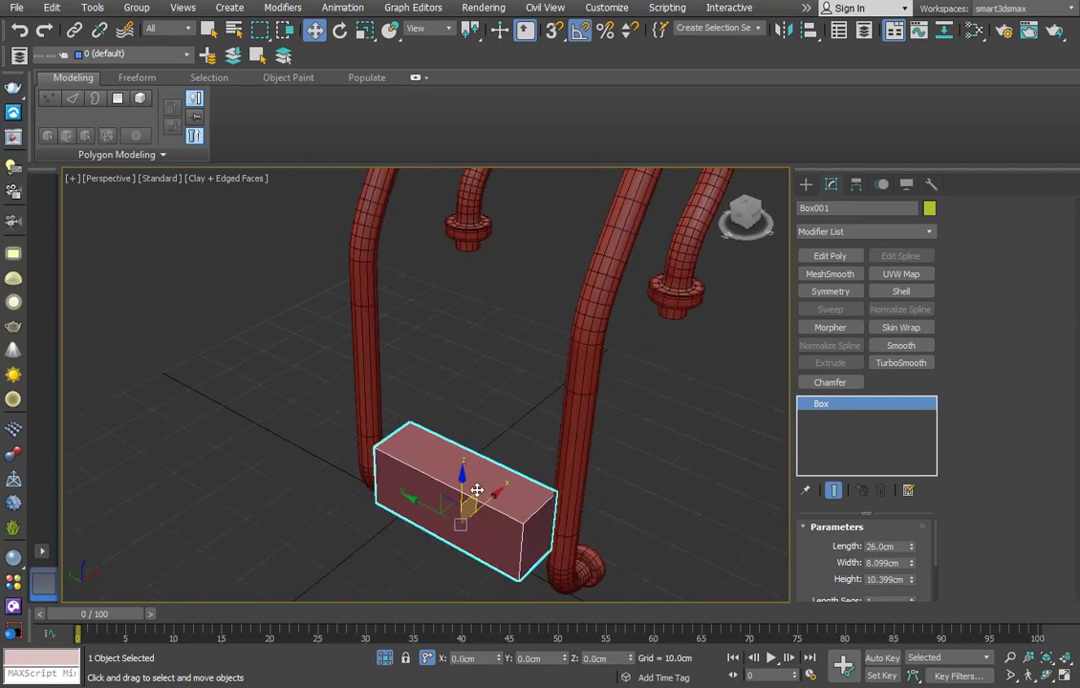
type("z2")
key("Return")
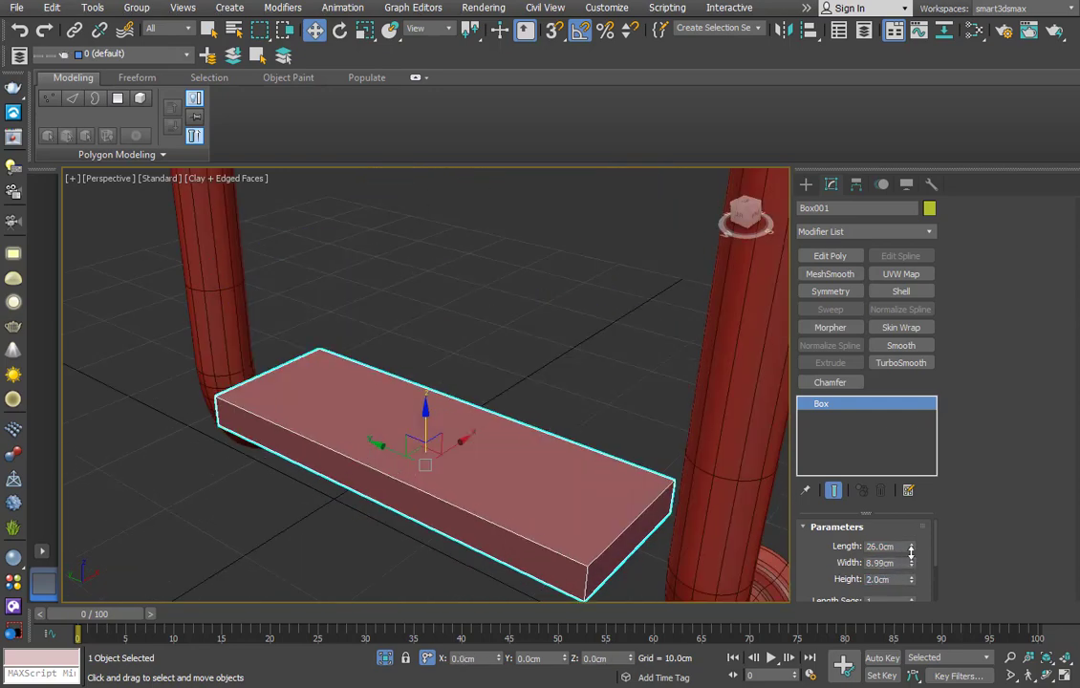
key("Return")
middle_click_drag(631, 471, 773, 497, "alt")
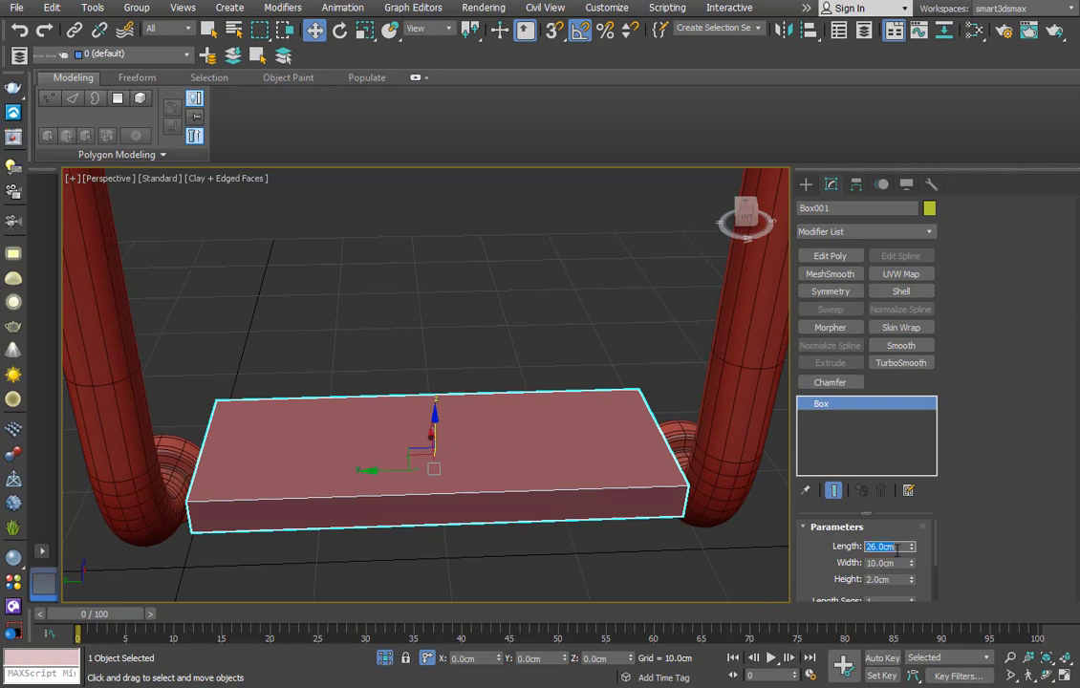
type("30")
key("Return")
Step: Add a Chamfer modifier to the step box and check its shading without edged faces
mouse_move(448, 448)
middle_mouse_down("alt")
mouse_move(434, 434)
mouse_move(393, 436)
mouse_move(459, 439)
middle_mouse_up("alt")
left_click(829, 382)
scroll(877, 542, "down", 1)
left_click(970, 580)
scroll(897, 527, "down", 2)
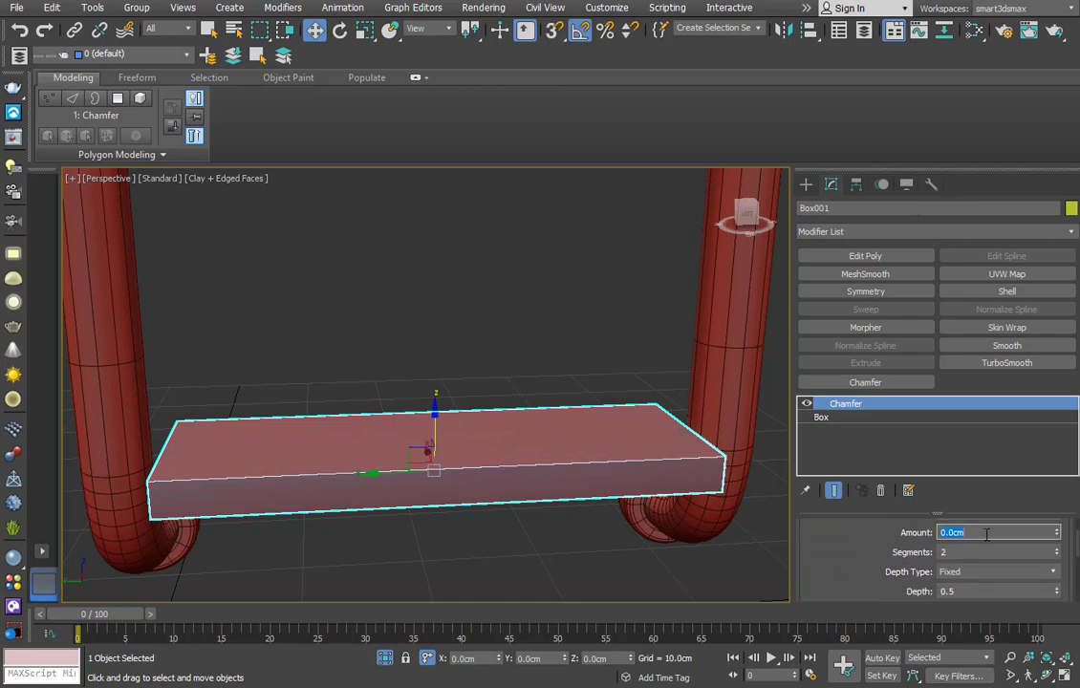
left_click(555, 330)
scroll(555, 345, "down", 3)
middle_click_drag(559, 344, 556, 406, "alt")
key("F4")
scroll(555, 407, "up", 3)
Step: Insert Edit Poly beneath the step's Chamfer modifier and move one end's four vertices outward into the rail
left_click(574, 383)
left_click(837, 422)
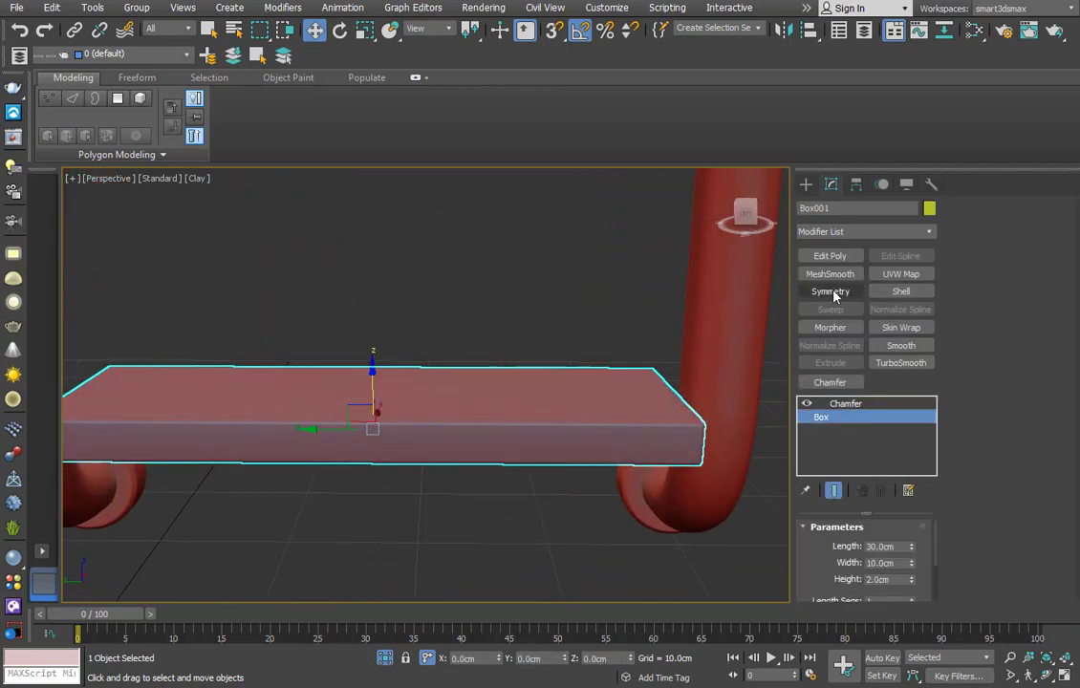
left_click(830, 255)
left_click_drag(611, 346, 741, 495)
middle_click_drag(719, 471, 662, 453, "alt")
scroll(662, 453, "up", 2)
left_click_drag(635, 404, 646, 405)
Step: Move the step's four vertices at the opposite end outward into the other rail and finish vertex editing
scroll(631, 405, "down", 2)
middle_click_drag(421, 405, 310, 405, "alt")
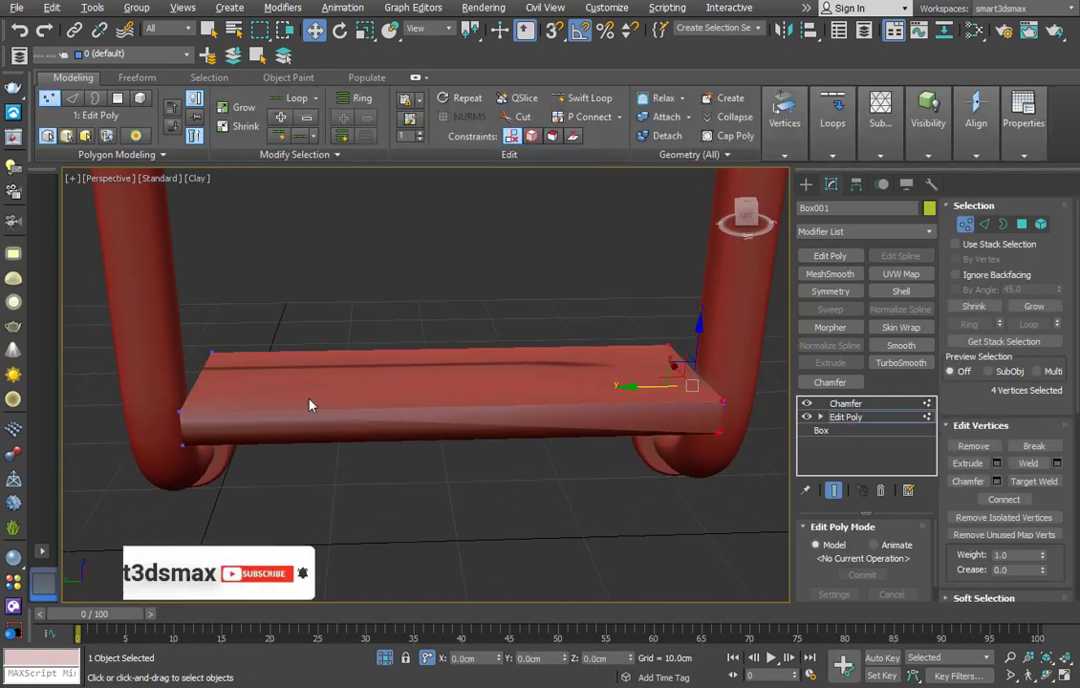
scroll(311, 405, "up", 2)
left_click_drag(259, 325, 334, 468)
left_click_drag(283, 390, 254, 398)
middle_click_drag(254, 398, 172, 422, "alt")
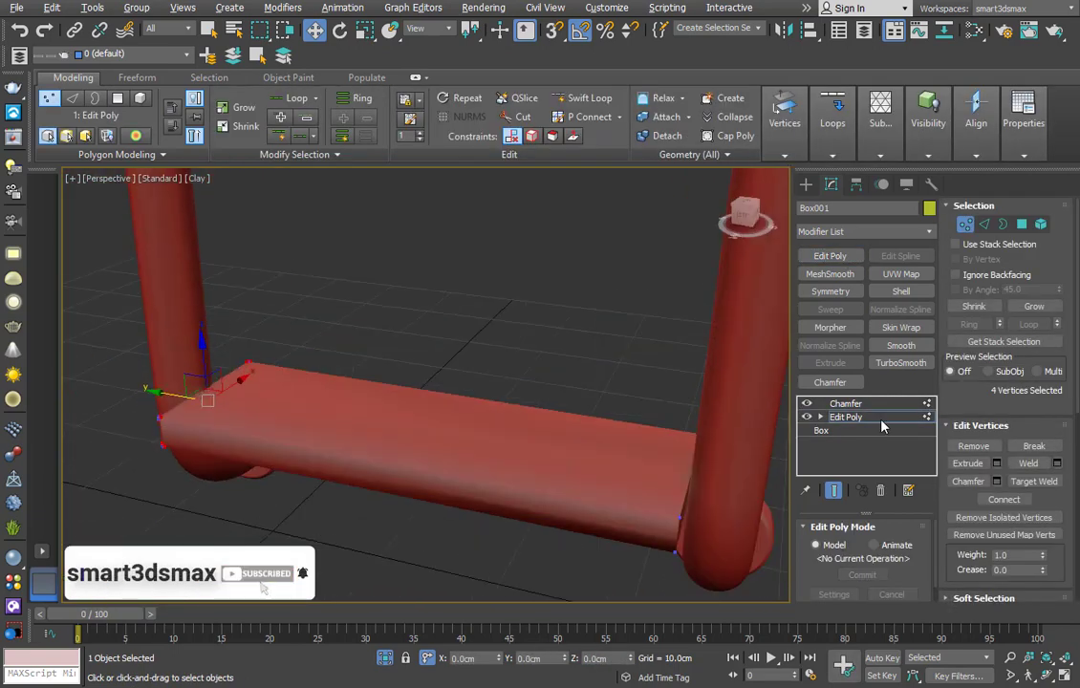
left_click(861, 404)
left_click(633, 357)
Step: Copy the step upward along the rails to give the ladder three steps, and delete the unneeded object
key("F4")
middle_click_drag(633, 356, 513, 468, "alt")
scroll(513, 468, "down", 3)
left_click(513, 421)
left_click_drag(513, 420, 516, 258, "shift")
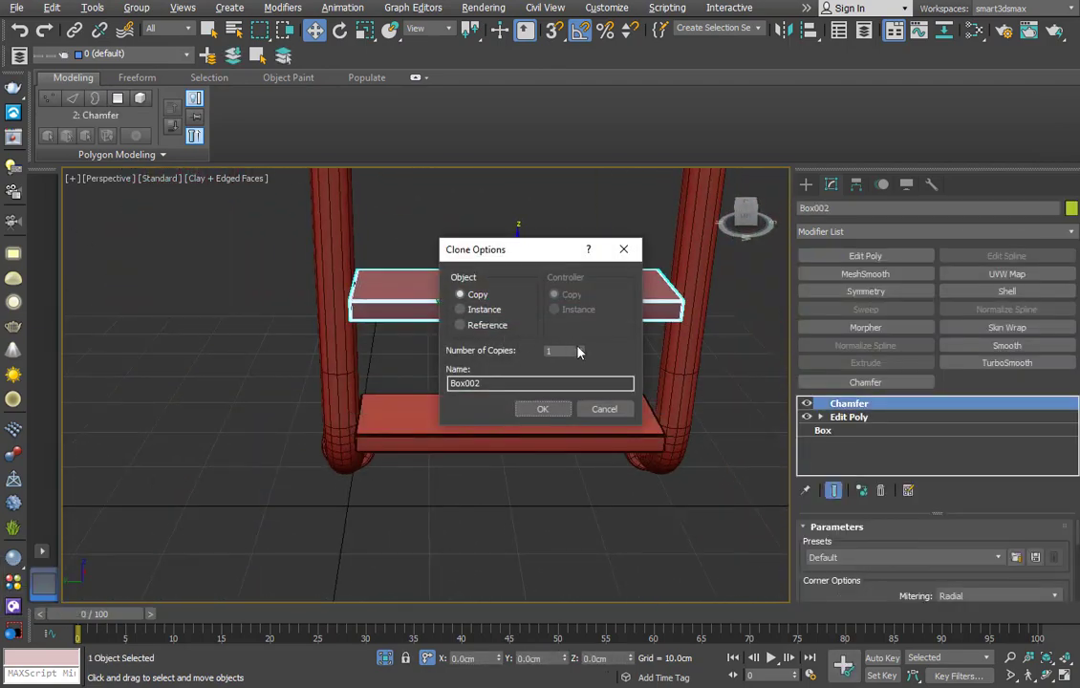
key("Return")
left_click(595, 209)
scroll(595, 208, "down", 3)
middle_click_drag(574, 383, 528, 447, "alt")
left_click(432, 339)
key("Delete")
Step: Render the perspective view of the two finished ladders standing on the ground plane
scroll(473, 334, "down", 2)
scroll(450, 449, "down", 1)
scroll(450, 450, "up", 2)
scroll(465, 402, "down", 1)
key("ctrl+a")
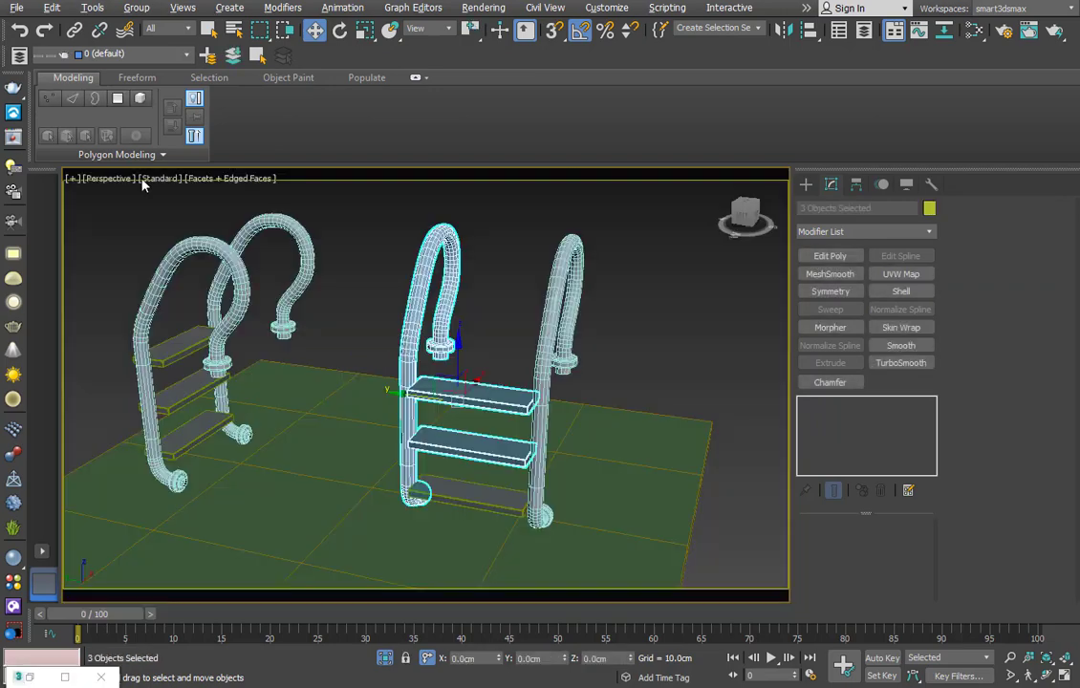
key("shift+q")
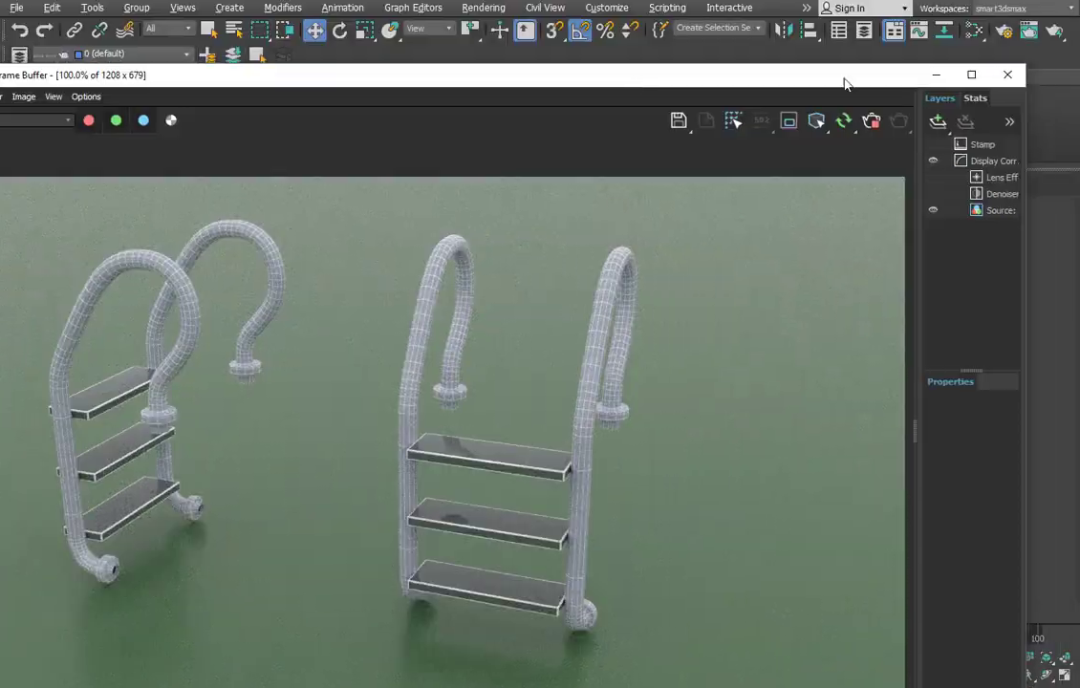
left_click_drag(846, 84, 2, 122)
left_click_drag(239, 8, 1078, 57)
middle_click_drag(356, 295, 396, 329, "alt")
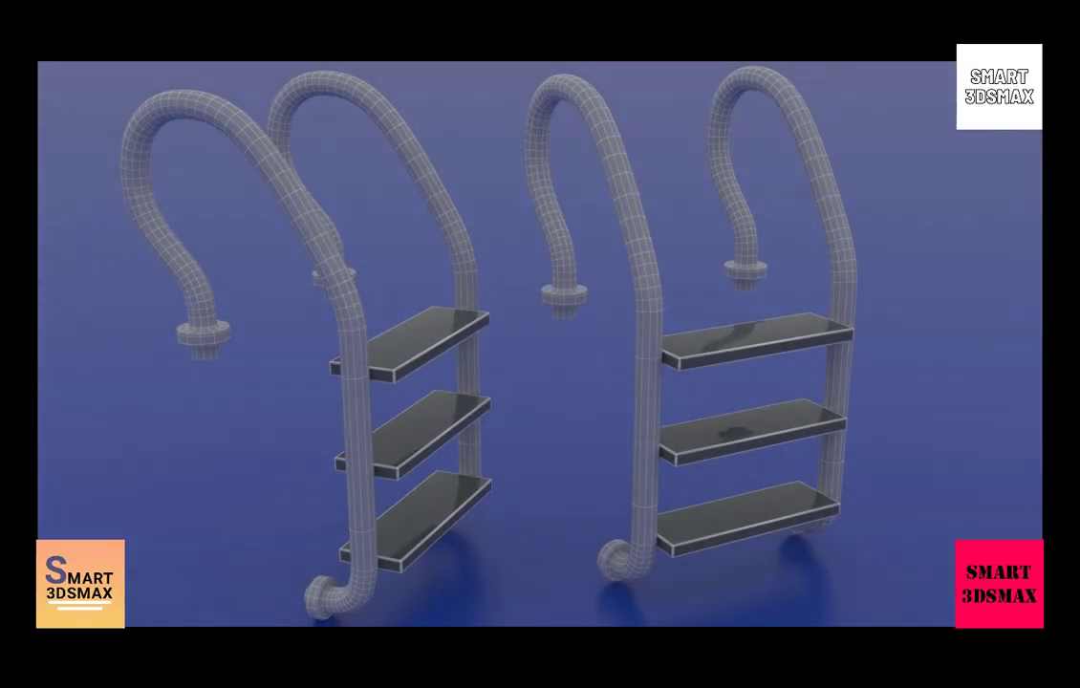